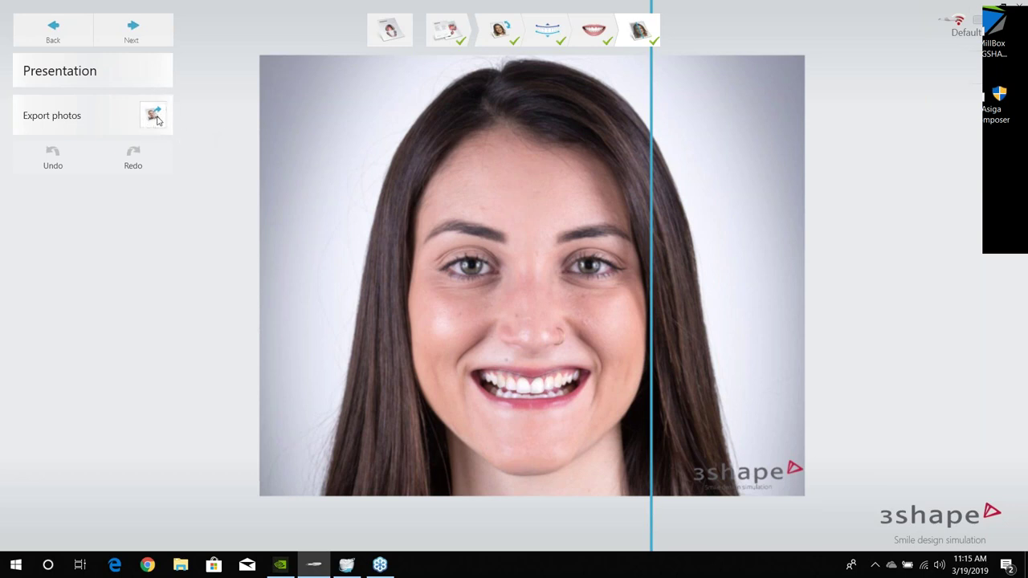
Export the smile design photos to the Desktop as PNG files named "Smile Design"
left_click(153, 115)
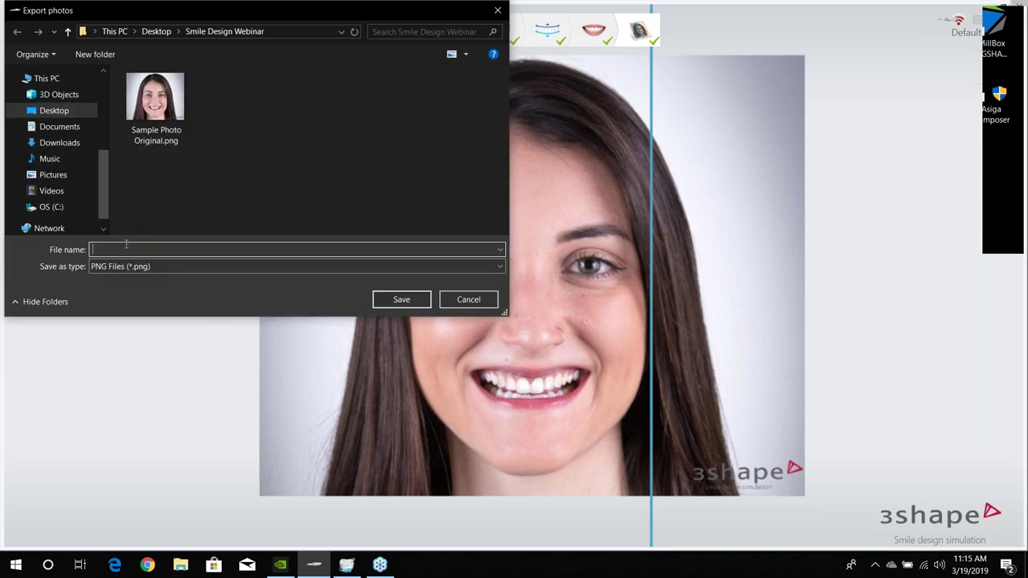
type("Smil")
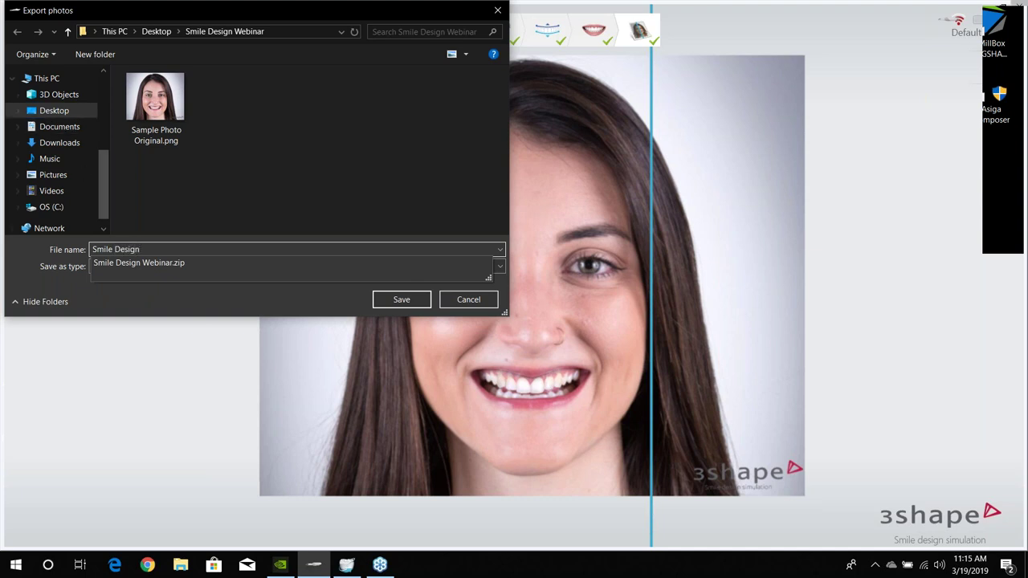
type("e Design")
left_click(156, 31)
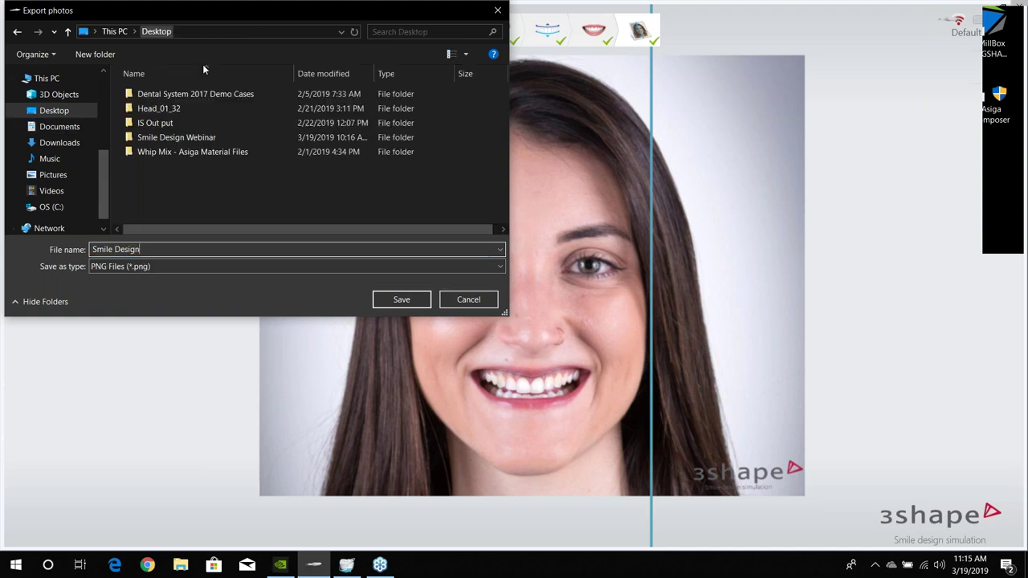
left_click(401, 300)
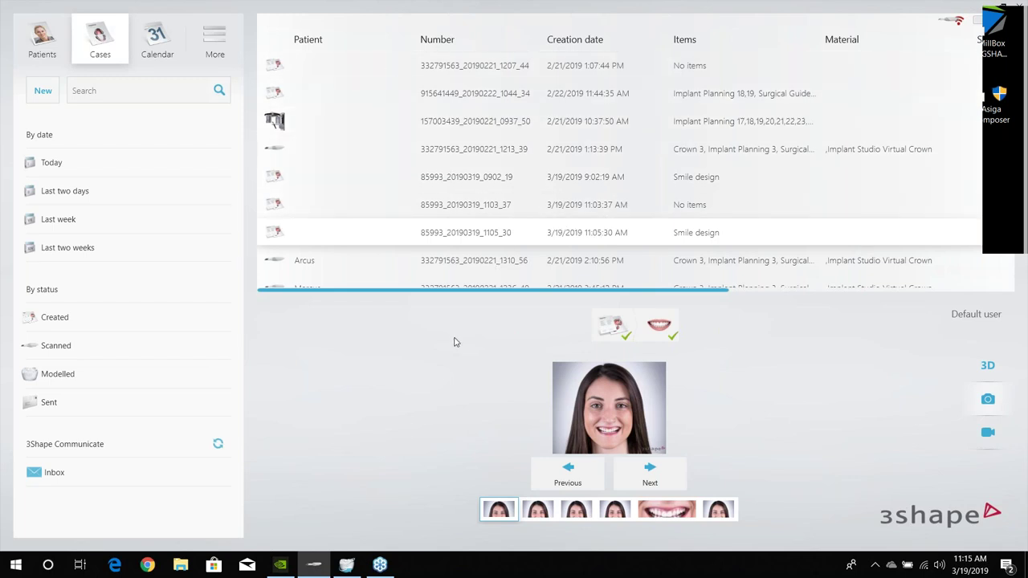
Switch to 3Shape Dental Manager, list today's orders and open the Smile Design Webinar order for modification
left_click(346, 566)
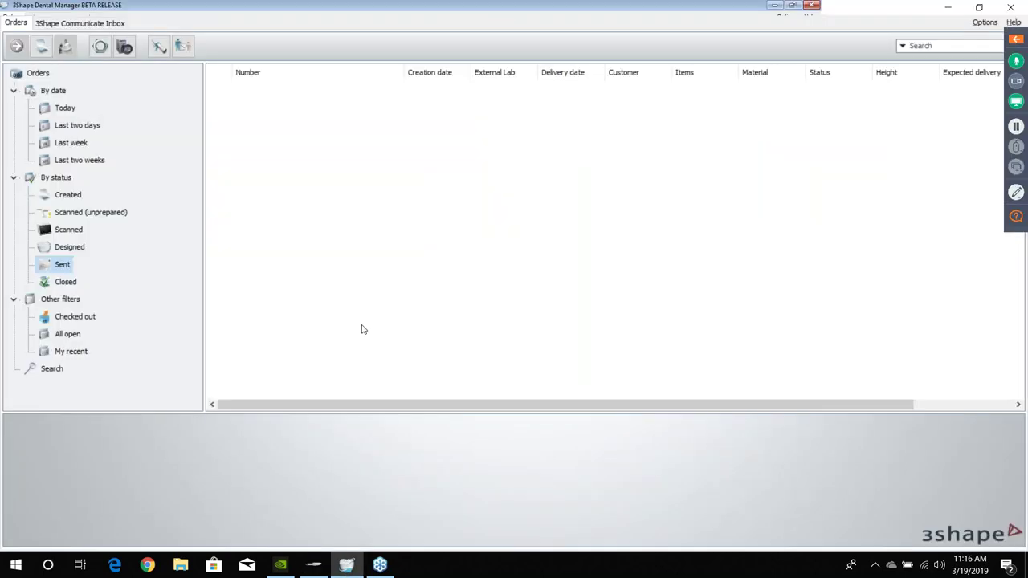
left_click(67, 108)
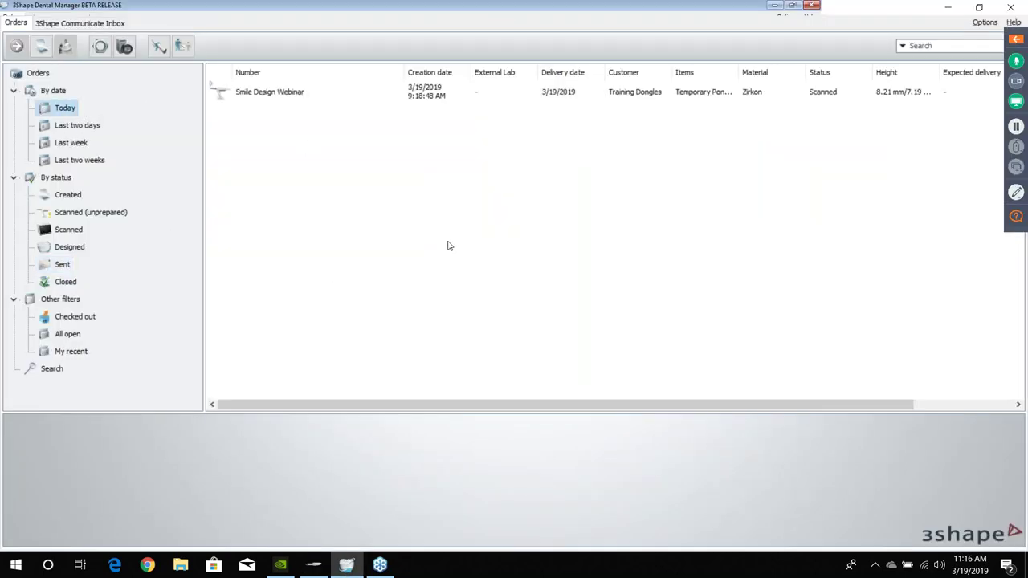
left_click(257, 93)
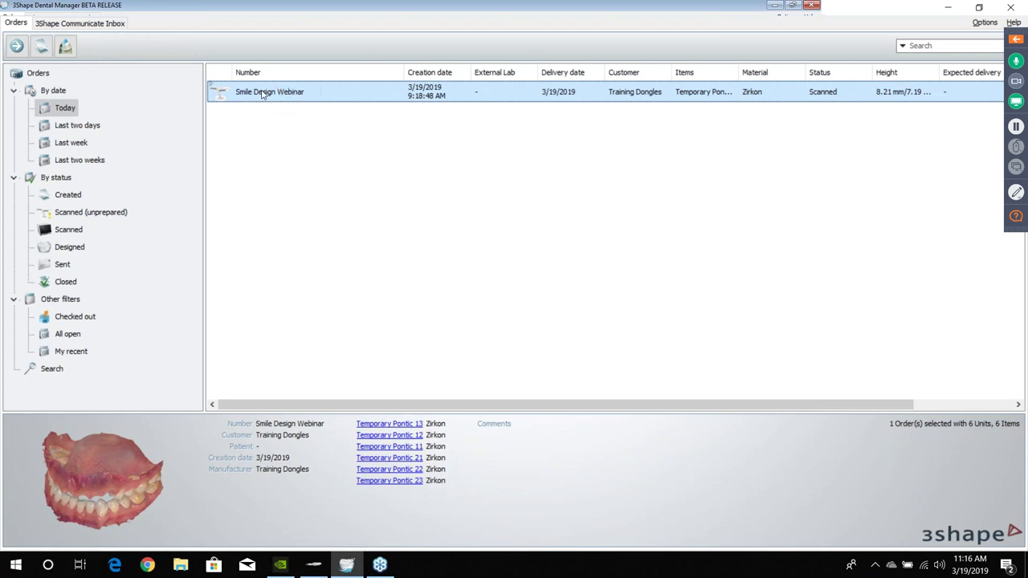
right_click(260, 92)
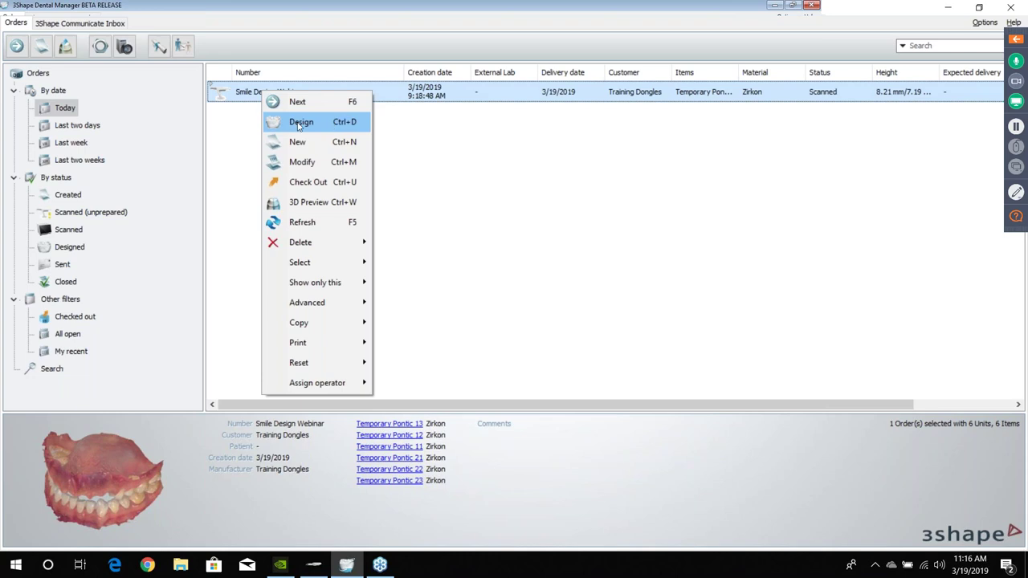
left_click(454, 166)
left_click(266, 98)
right_click(267, 95)
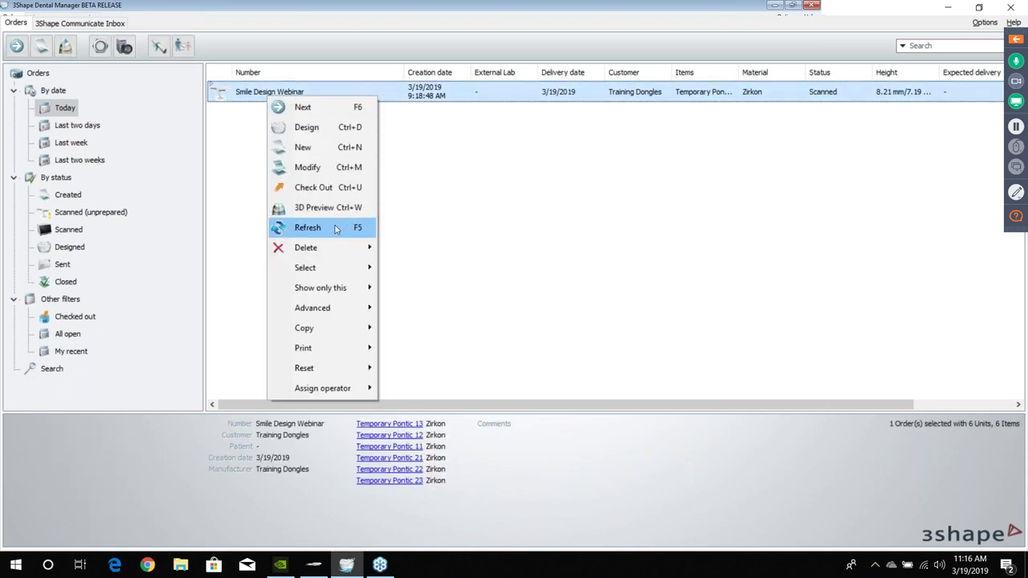
left_click(312, 167)
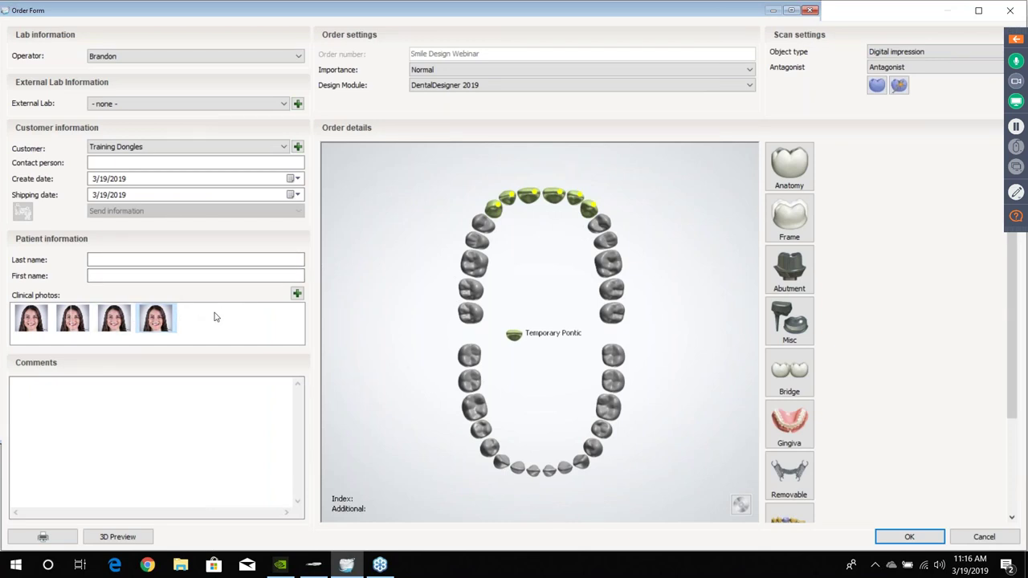
Delete all four existing Sample Photo clinical photos from the order form, confirming each deletion
right_click(149, 328)
left_click(161, 337)
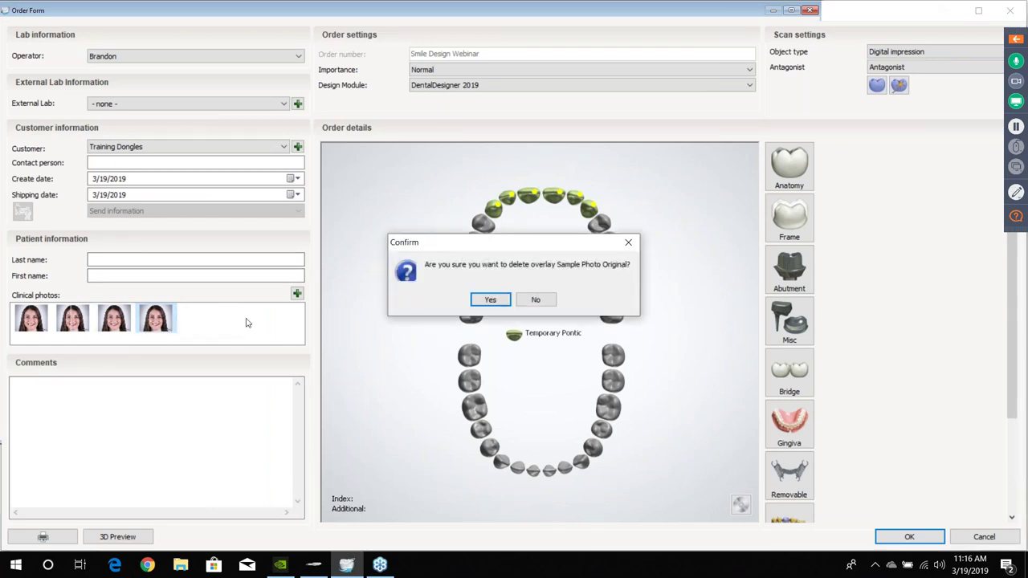
left_click(472, 304)
right_click(117, 320)
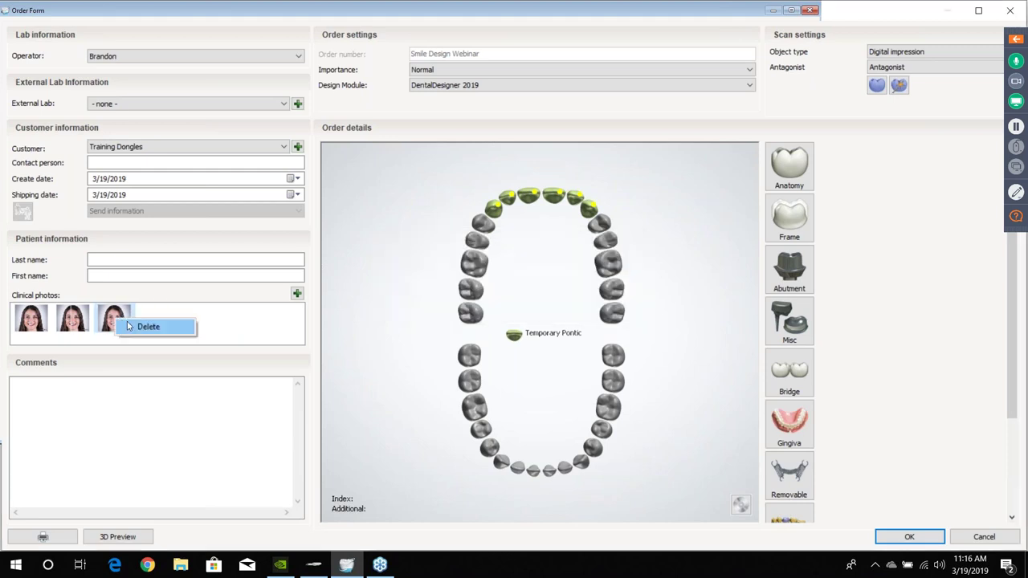
left_click(136, 328)
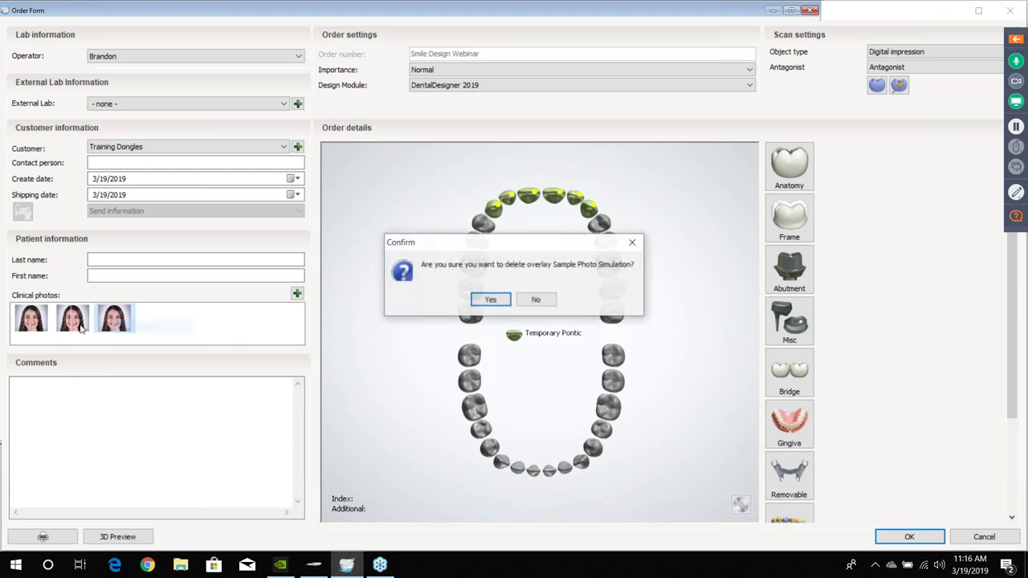
left_click(481, 304)
right_click(80, 322)
left_click(108, 331)
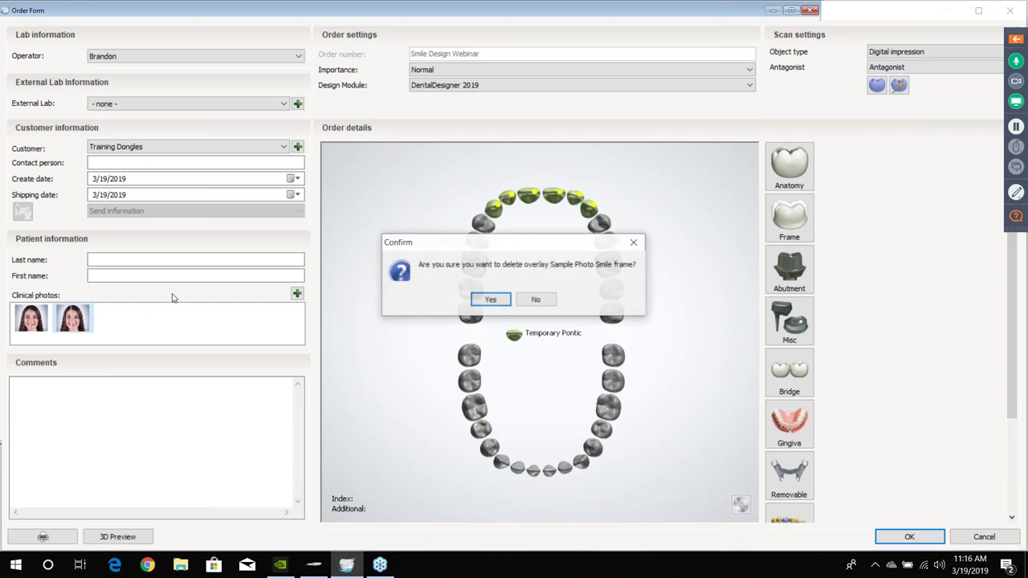
left_click(478, 299)
right_click(30, 320)
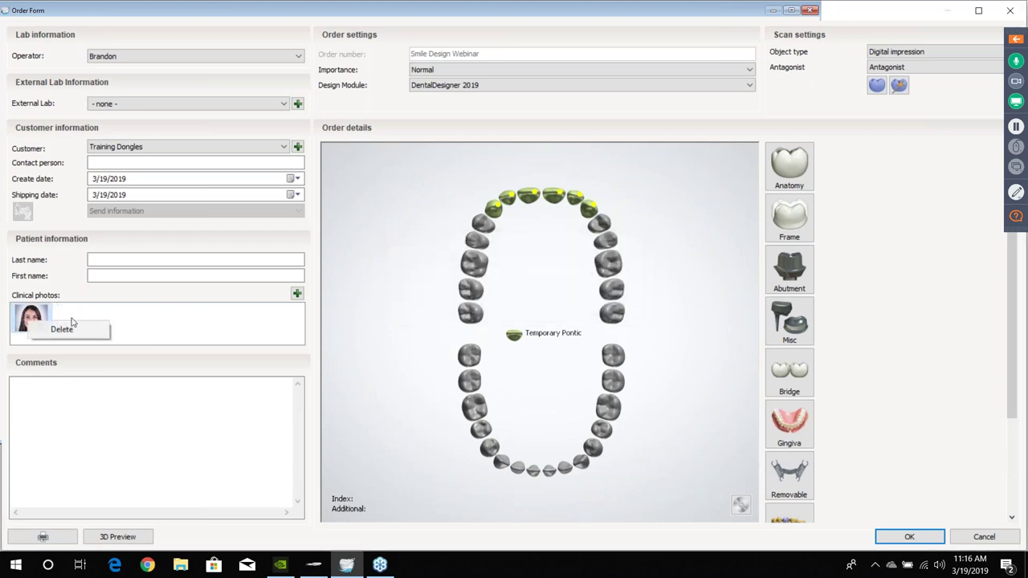
left_click(68, 331)
left_click(492, 302)
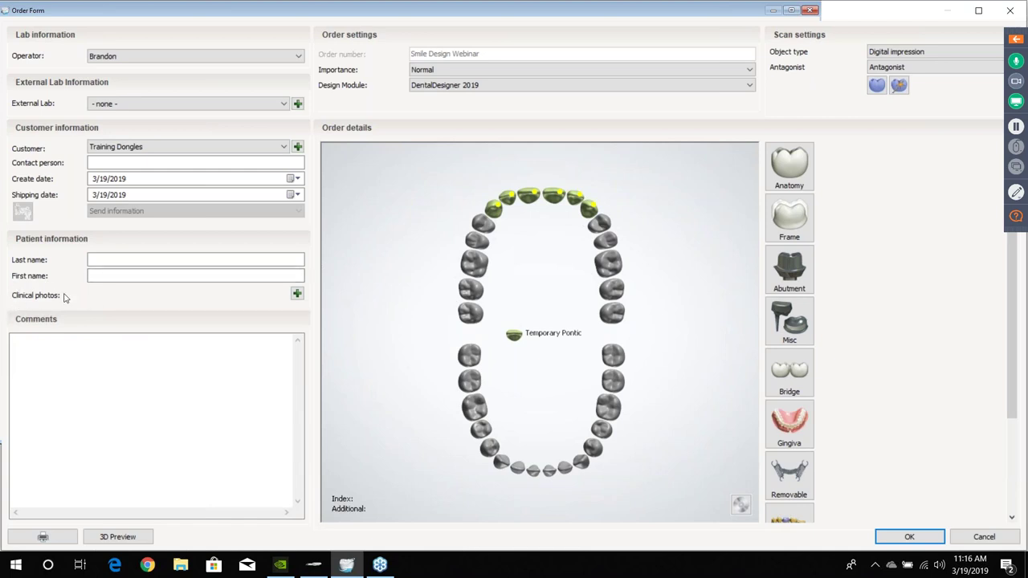
Add Smile Design Close Up.png from the Desktop to the order's clinical photos
left_click(297, 294)
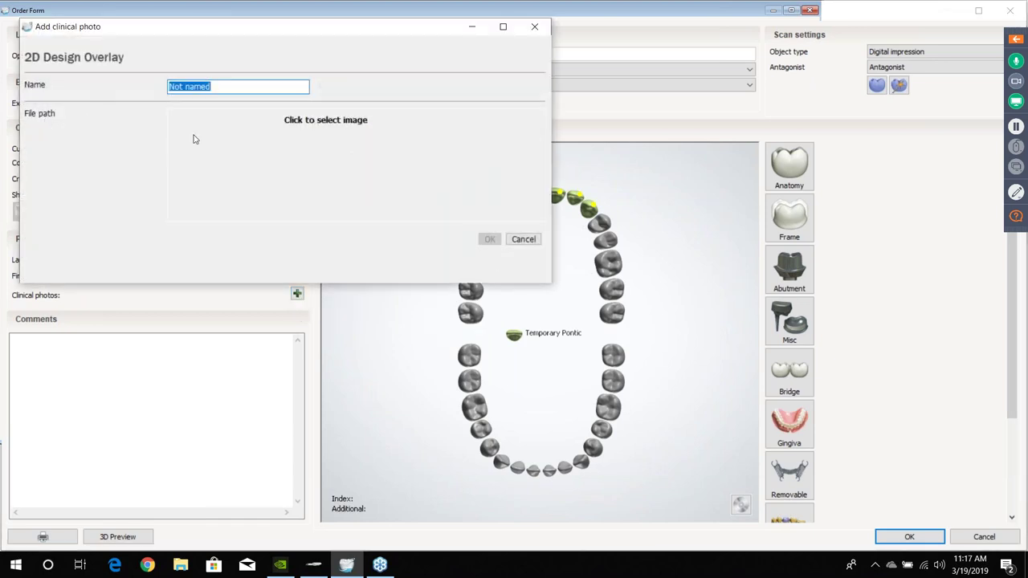
left_click(334, 126)
left_click_drag(697, 222, 428, 123)
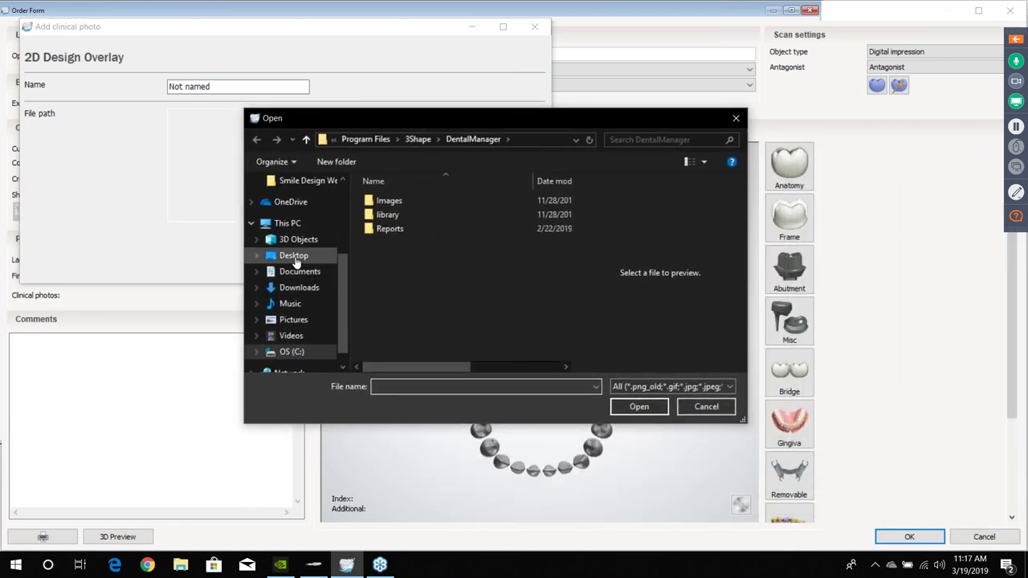
left_click(294, 257)
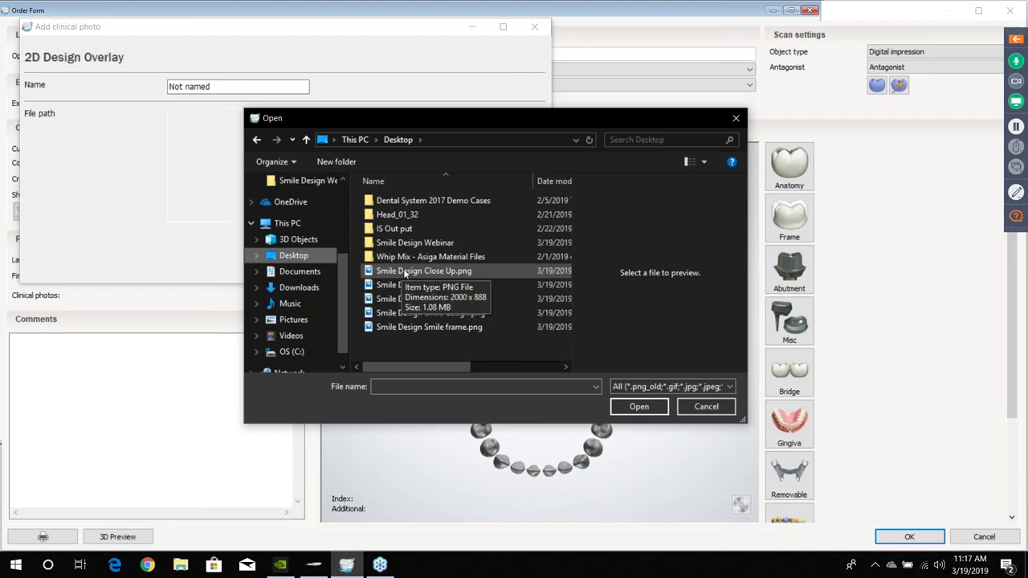
left_click(405, 274)
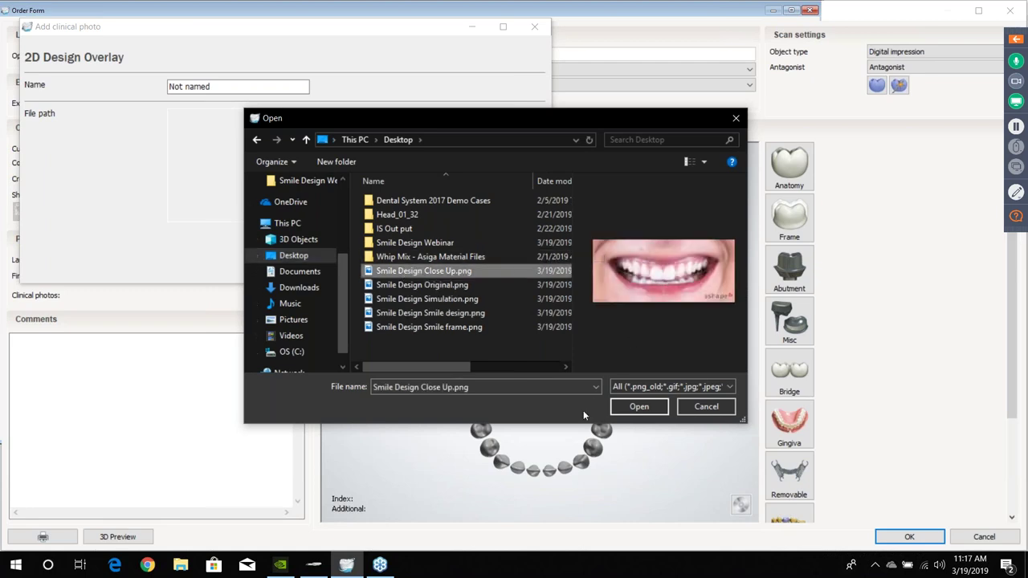
left_click(640, 407)
left_click(490, 240)
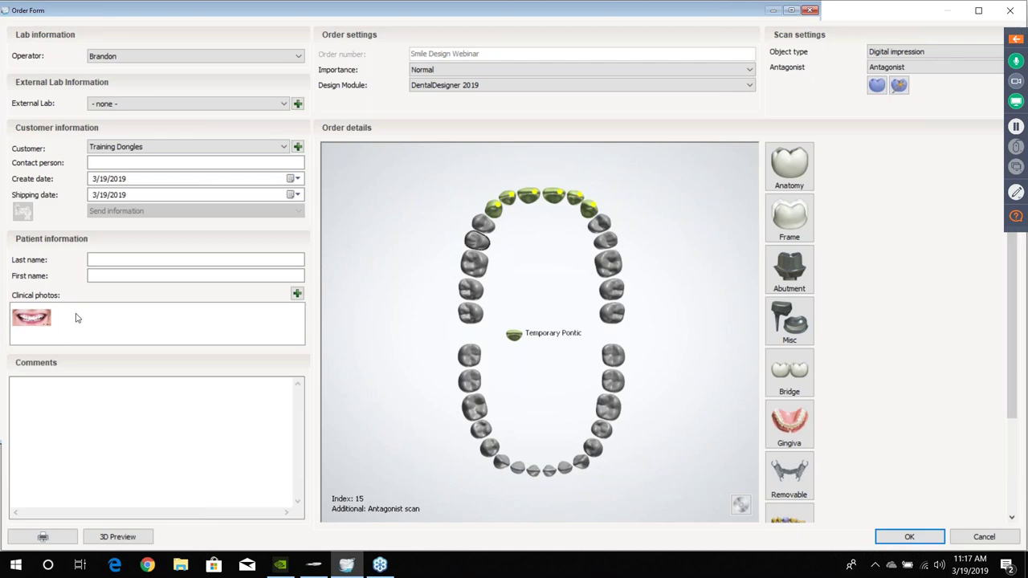
Add Smile Design Original.png from the Desktop as another clinical photo
left_click(297, 294)
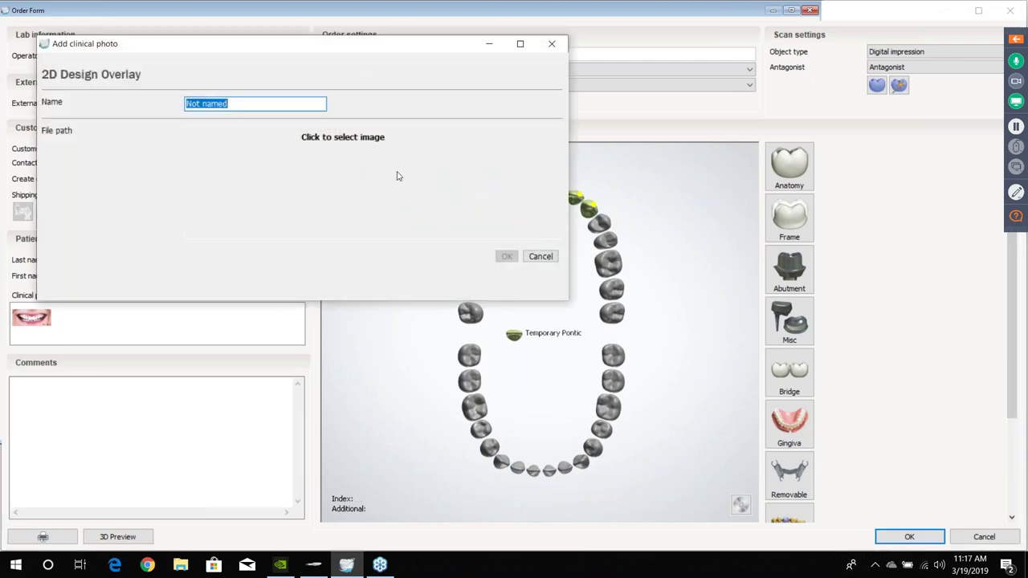
left_click(328, 138)
left_click(423, 286)
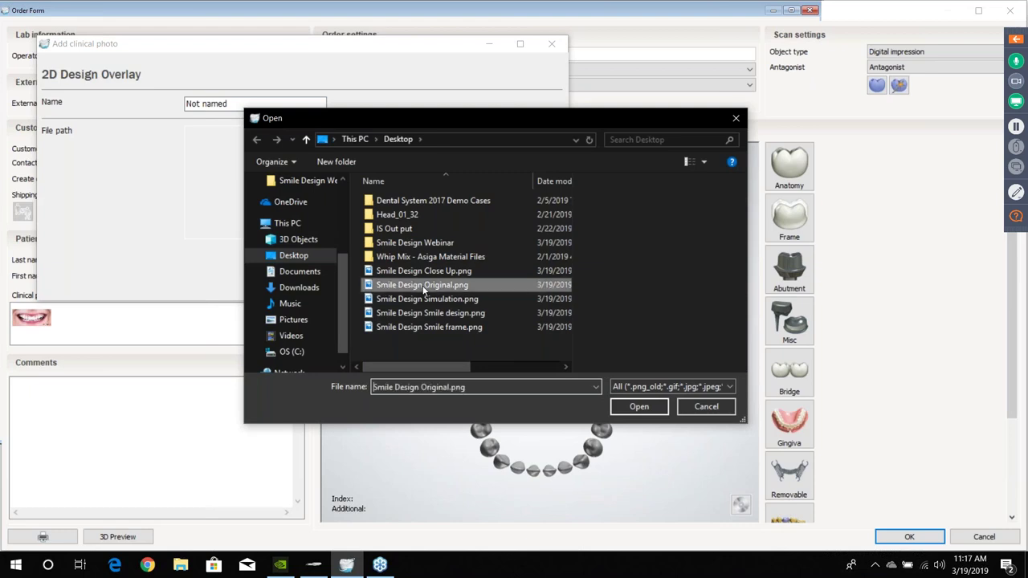
left_click(639, 407)
left_click(507, 257)
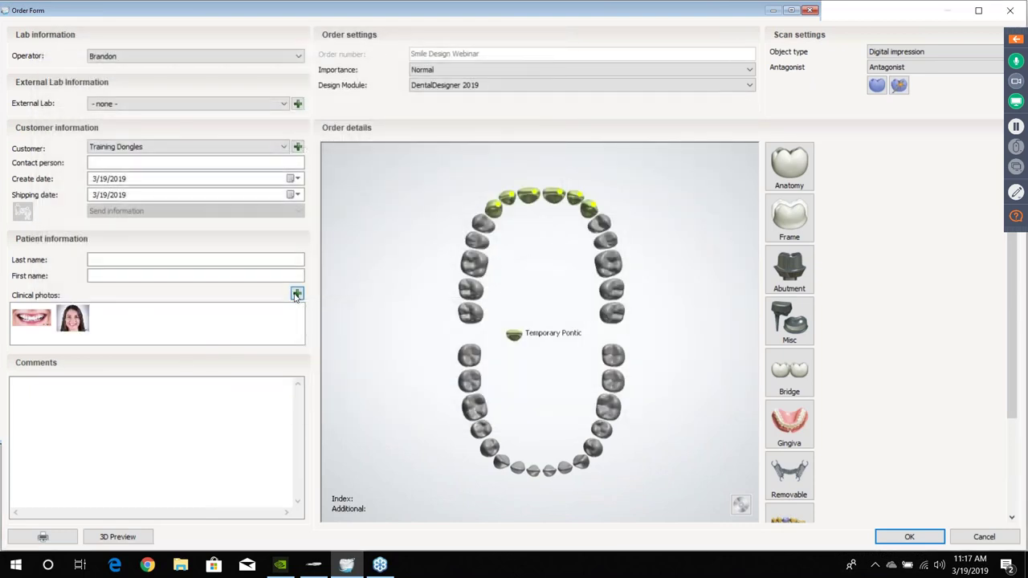
Add Smile Design Simulation.png from the Desktop to the clinical photos of the order
left_click(297, 294)
left_click(426, 166)
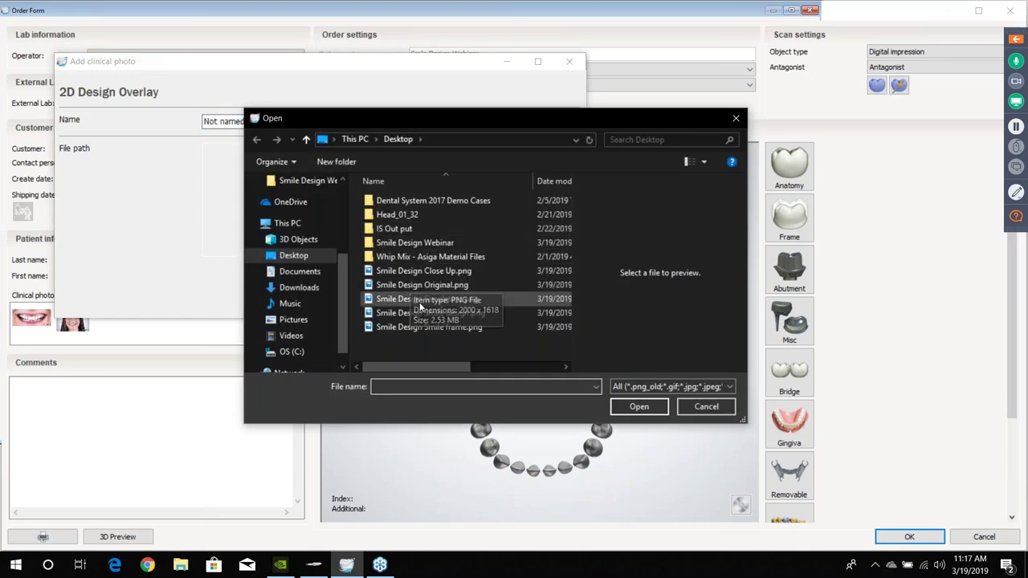
double_click(419, 297)
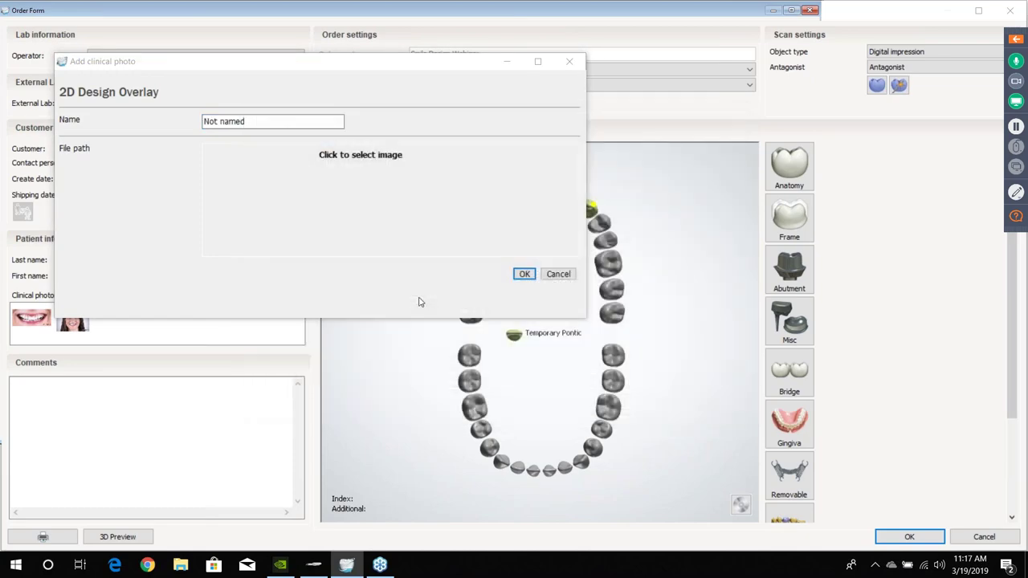
left_click(523, 274)
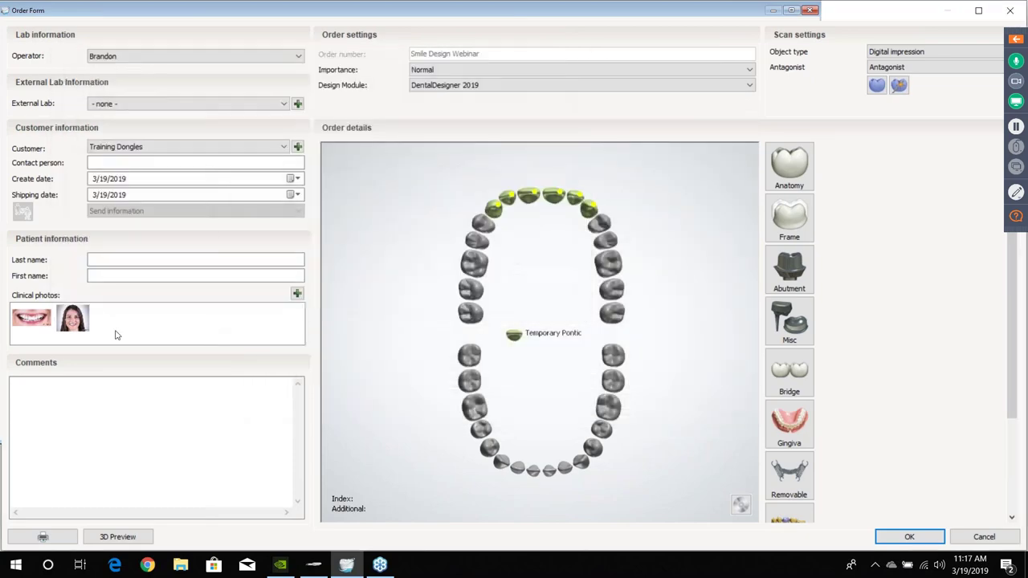
Add Smile Design Smile design.png from the Desktop to the patient's clinical photos
left_click(297, 294)
left_click(399, 213)
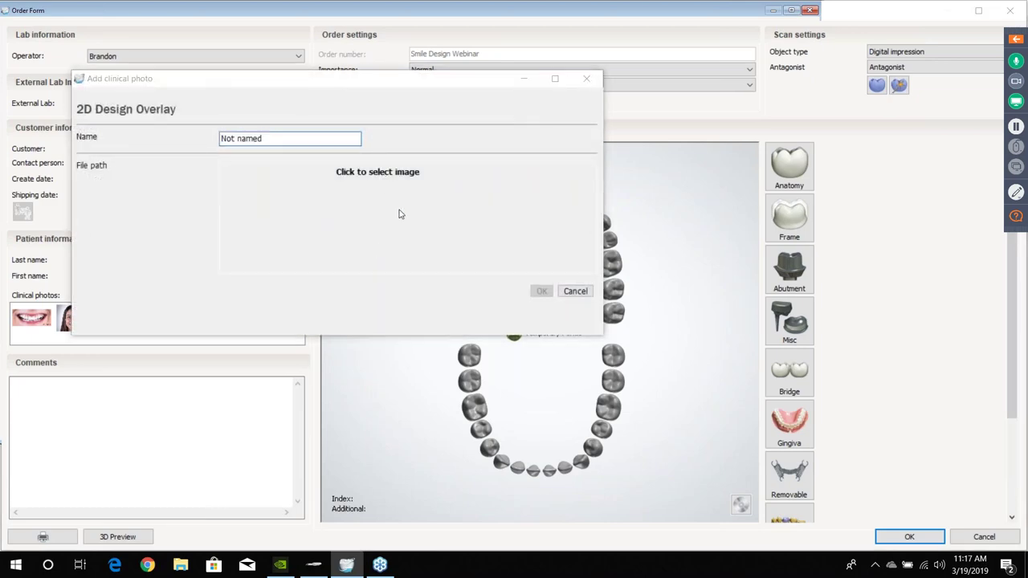
double_click(437, 312)
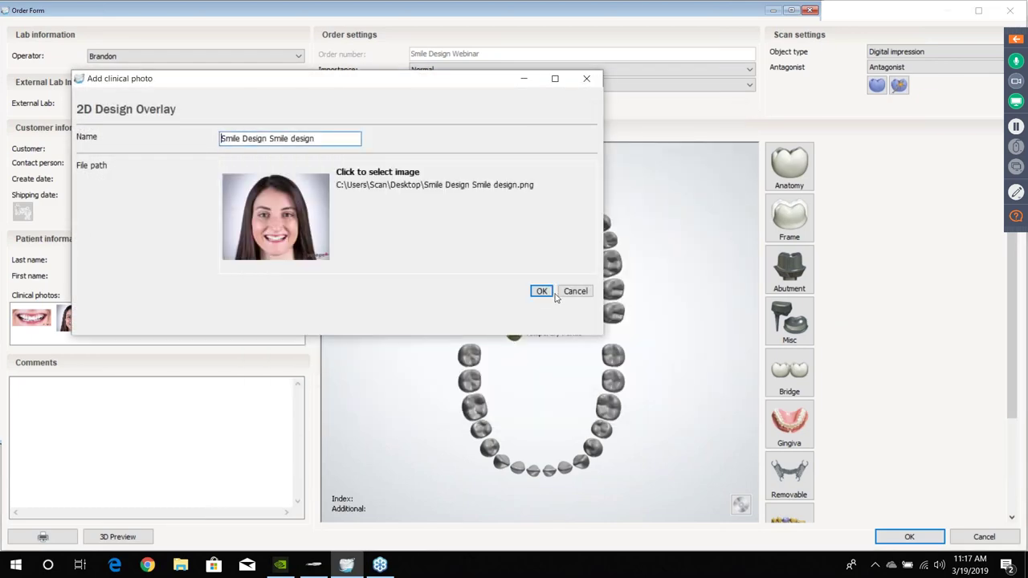
left_click(549, 292)
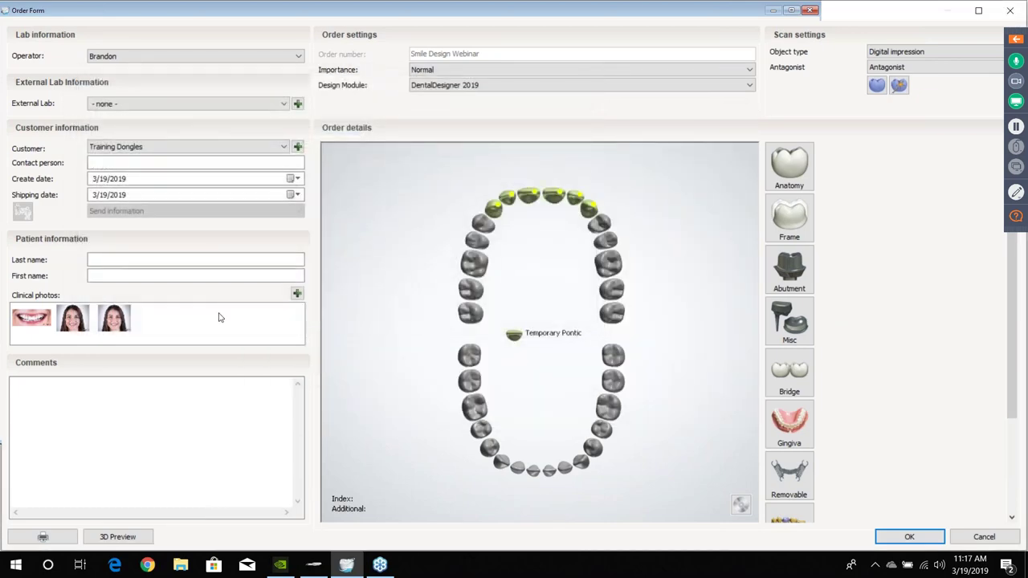
Add Smile Design Smile frame.png from the Desktop as a clinical photo and save the modified order
left_click(297, 295)
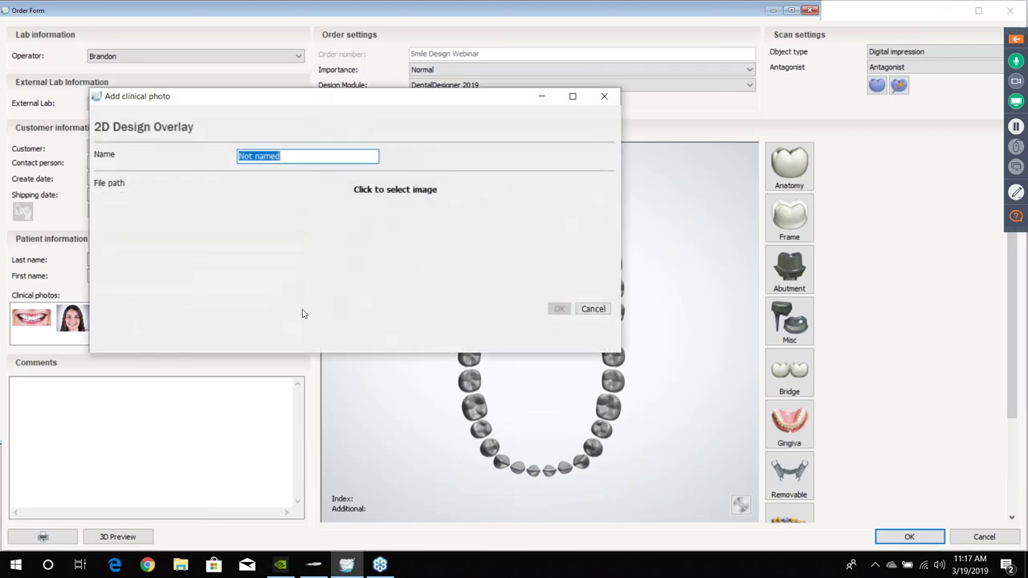
left_click(390, 195)
double_click(470, 326)
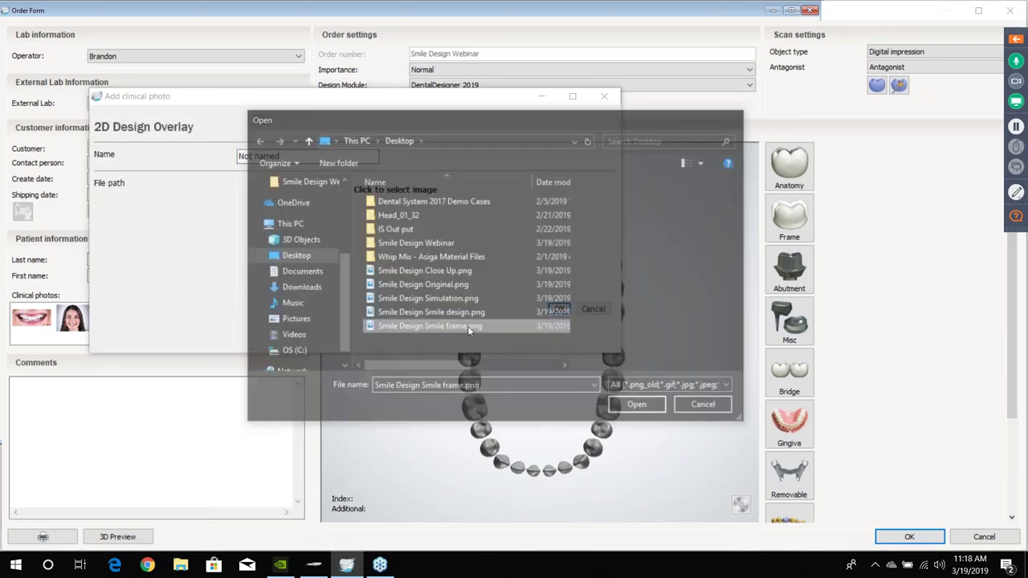
left_click(559, 310)
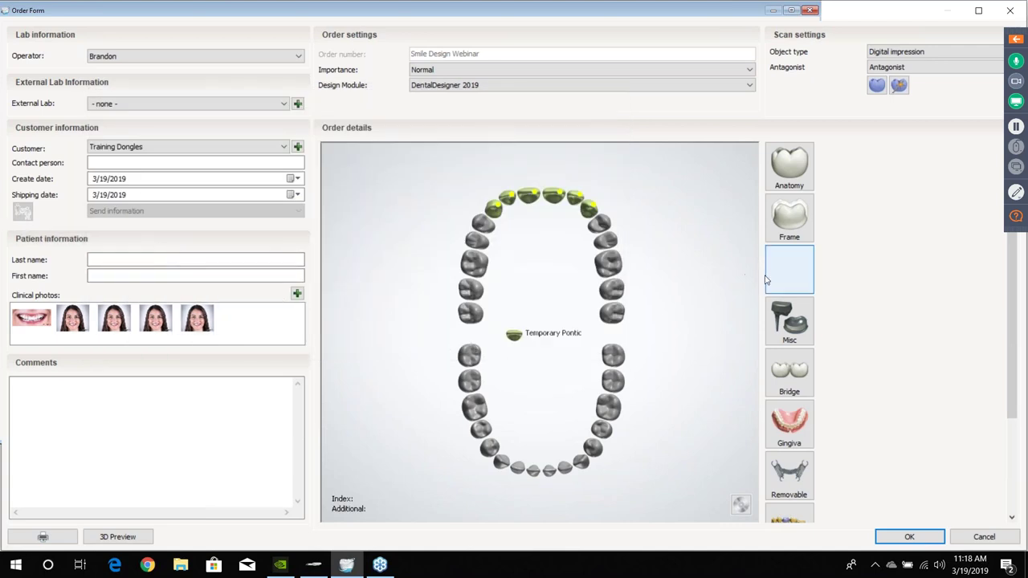
left_click(908, 536)
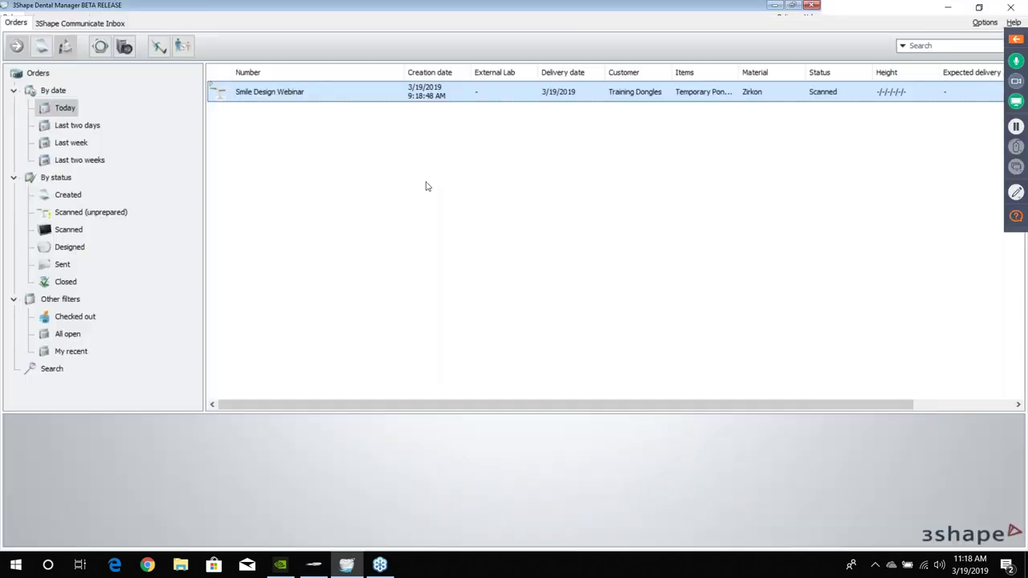
Open the Smile Design Webinar order for design, dismiss the license expiry notice and advance to the Prepare stage
left_click(266, 91)
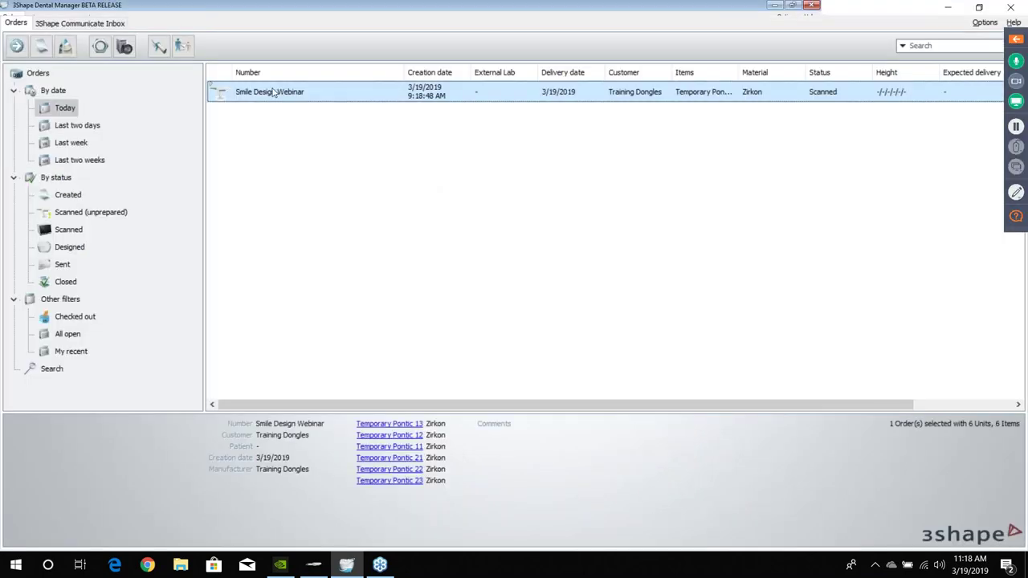
right_click(271, 91)
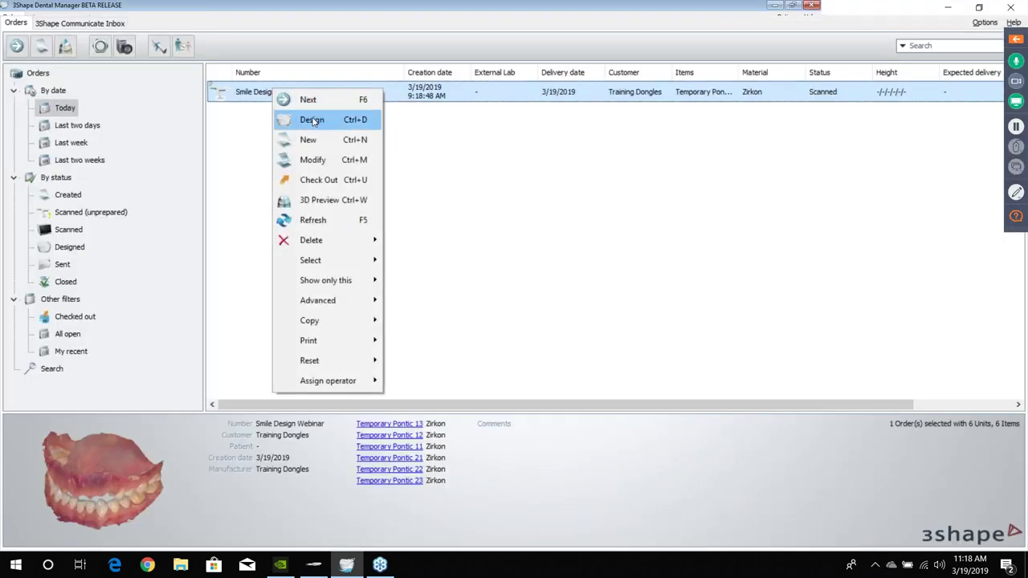
left_click(311, 120)
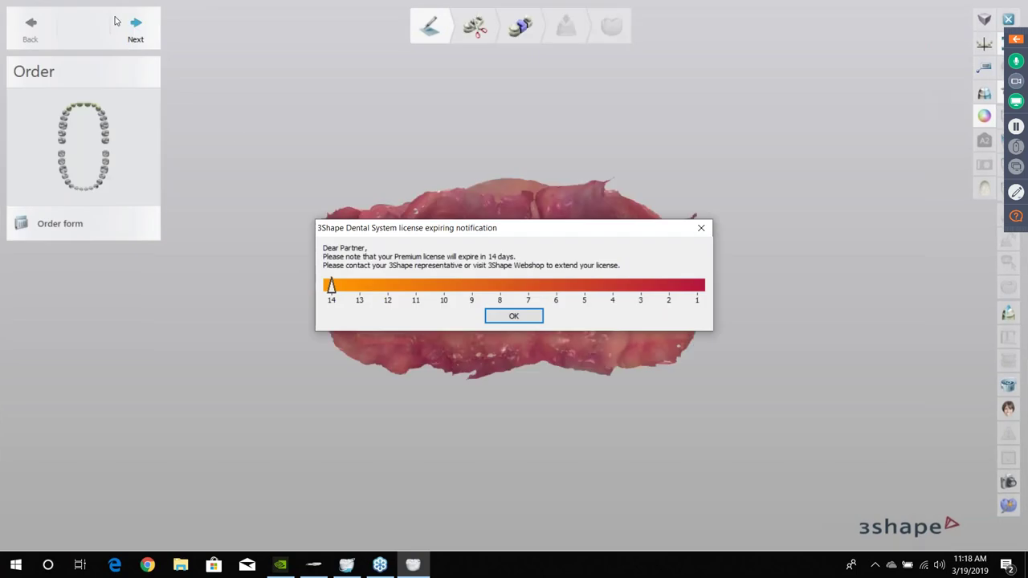
left_click(496, 318)
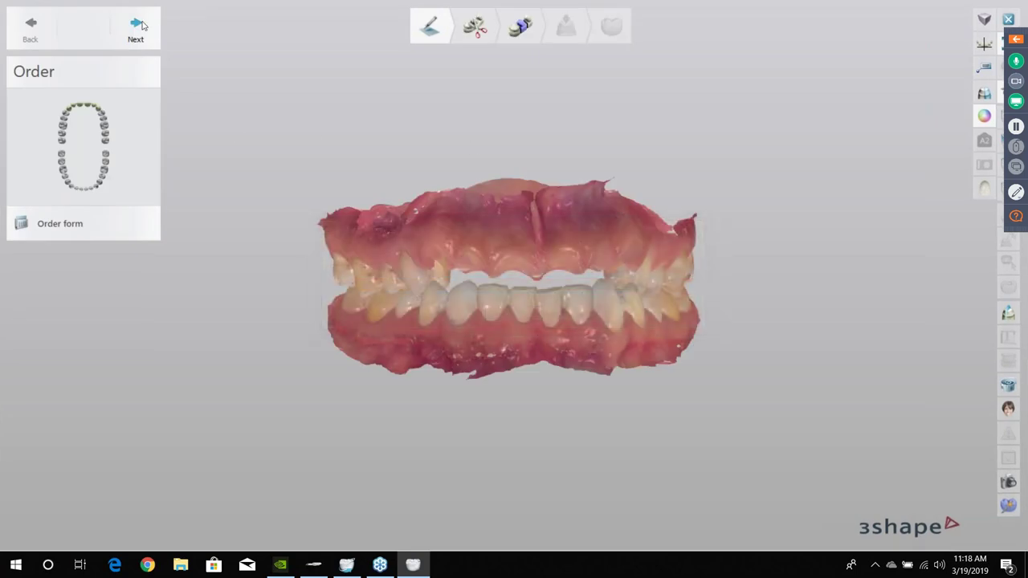
left_click(137, 31)
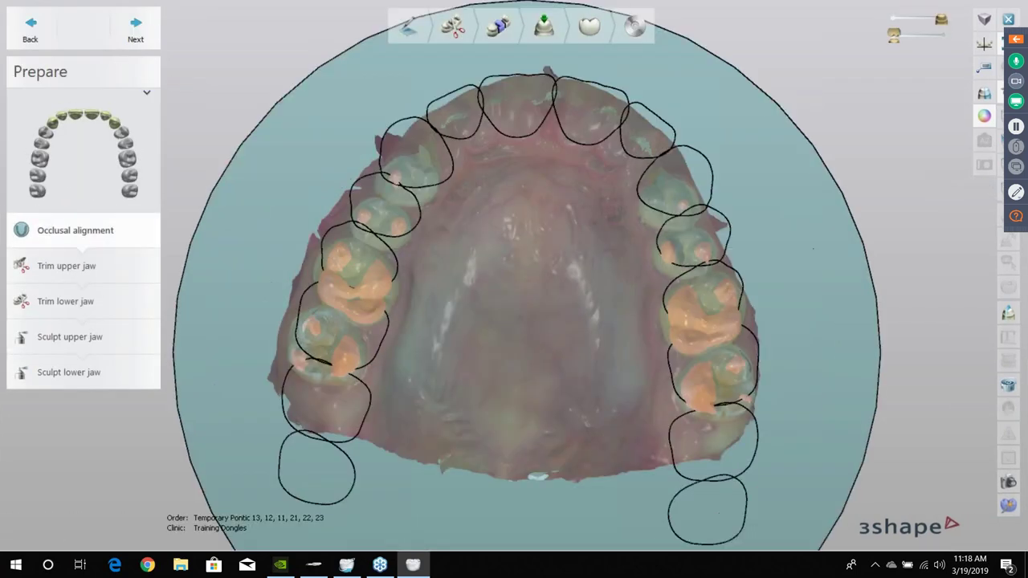
Go through the Prepare stage, accepting the occlusal alignment and passing the trimming and sculpting of both jaws without edits
right_click_drag(503, 144, 502, 242)
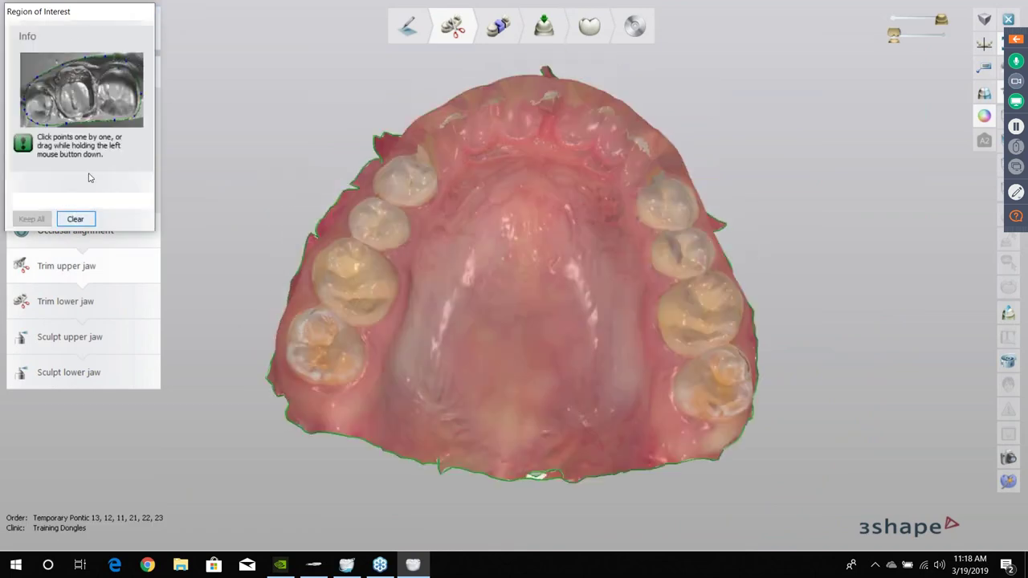
left_click_drag(70, 12, 281, 8)
left_click(138, 26)
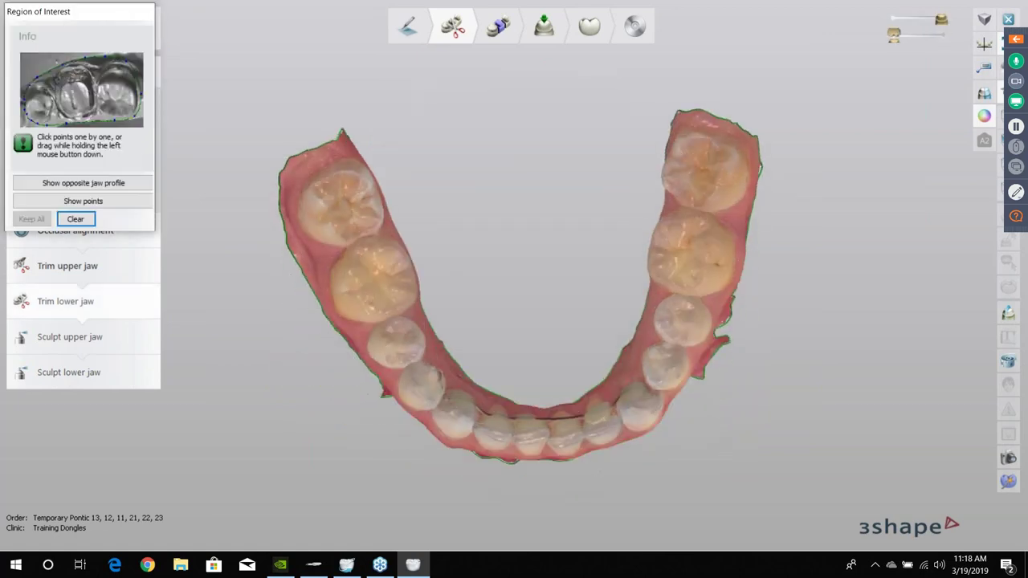
left_click_drag(130, 18, 329, 14)
left_click(157, 25)
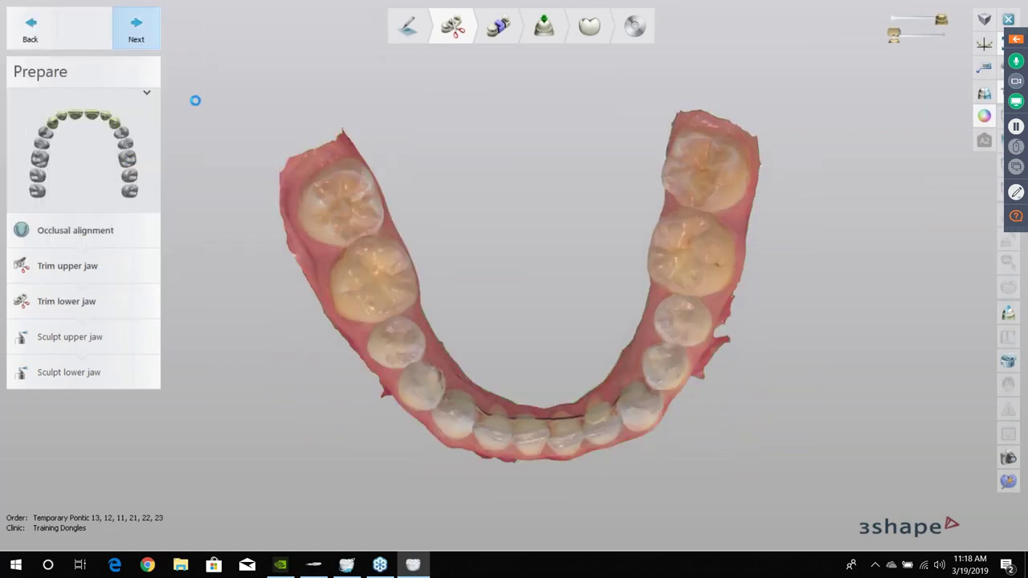
left_click(143, 29)
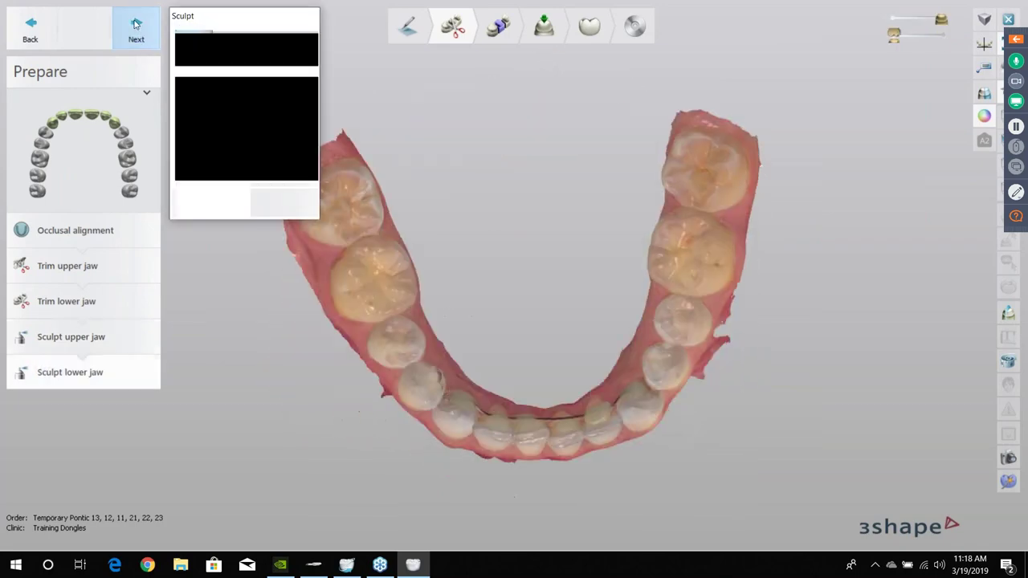
left_click(137, 28)
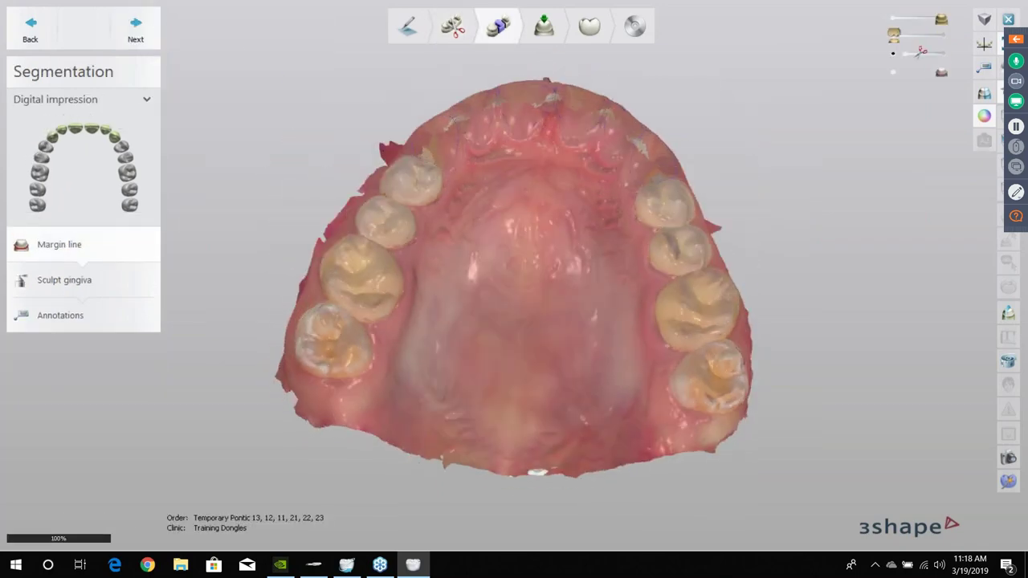
Accept the pontic margin lines and pass the gingiva sculpting without edits to finish the digital impression segmentation
right_click_drag(446, 112, 450, 241)
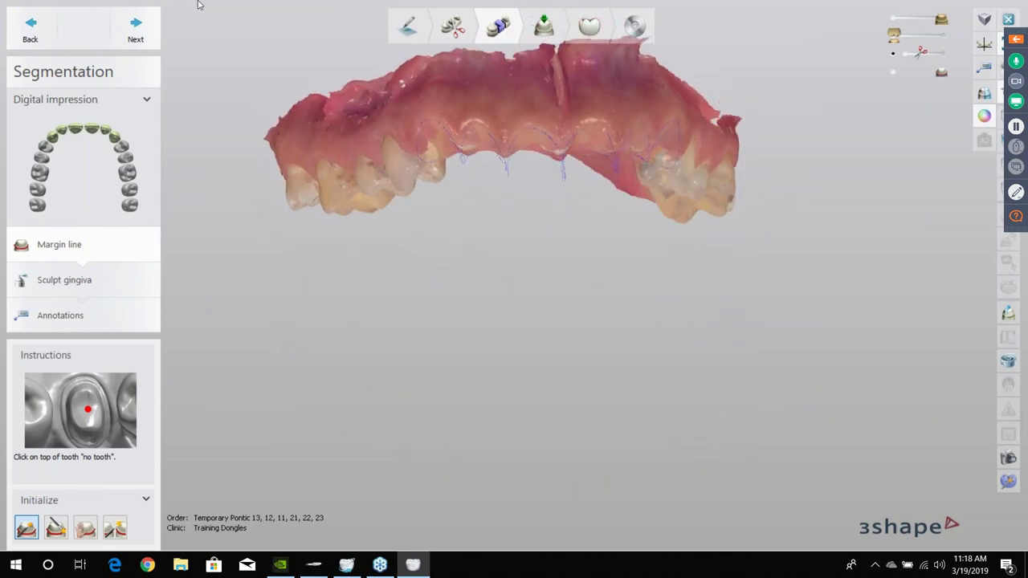
left_click(145, 40)
left_click(135, 40)
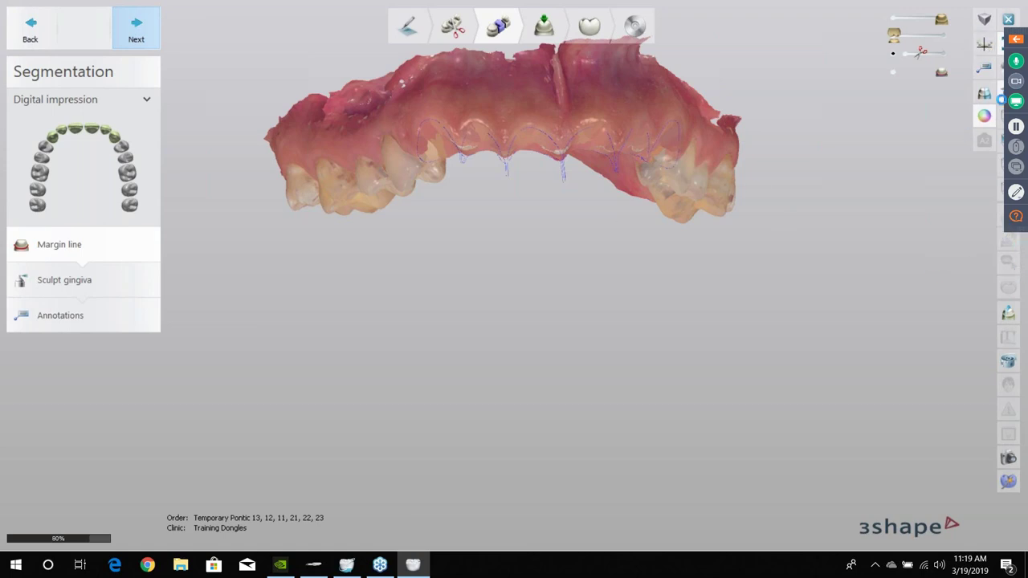
left_click(1013, 40)
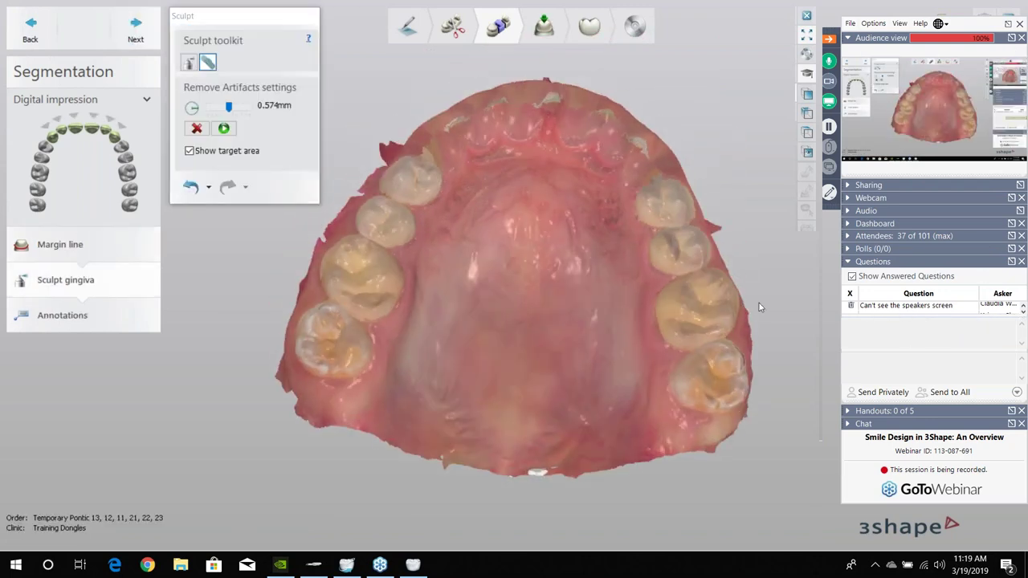
left_click(153, 31)
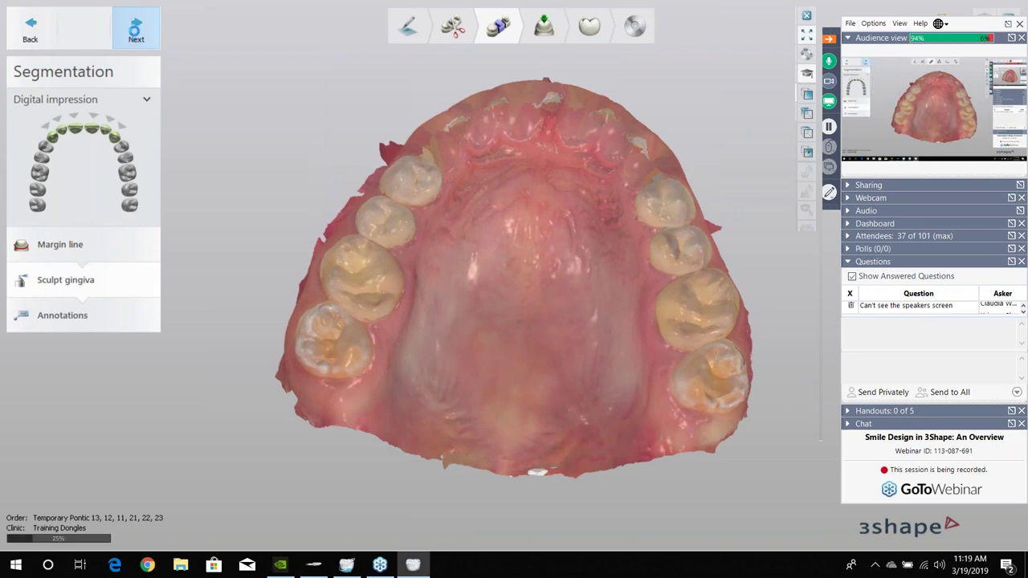
left_click(827, 40)
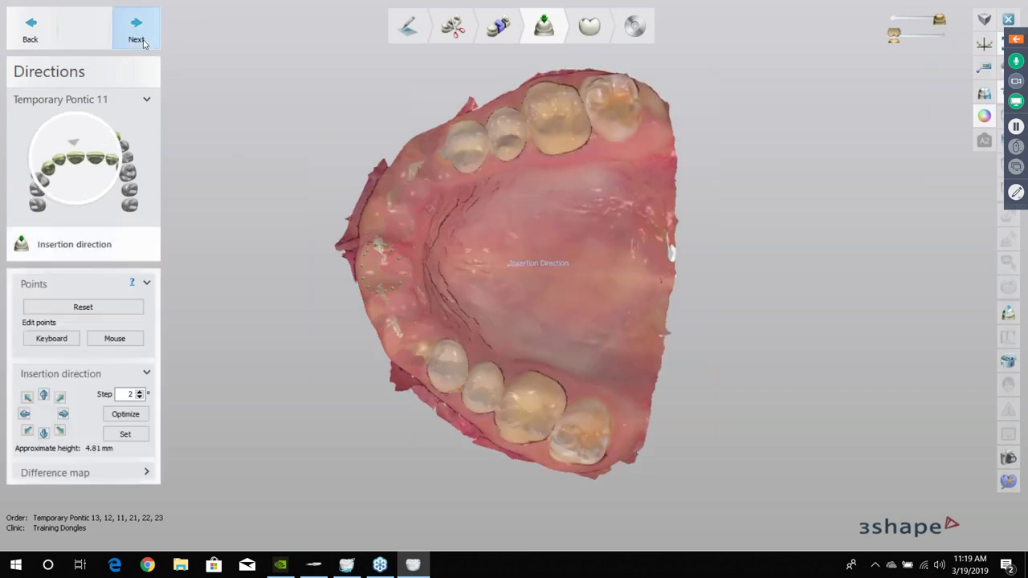
Accept the insertion directions of the temporary pontics and continue to the anatomy design
left_click(149, 44)
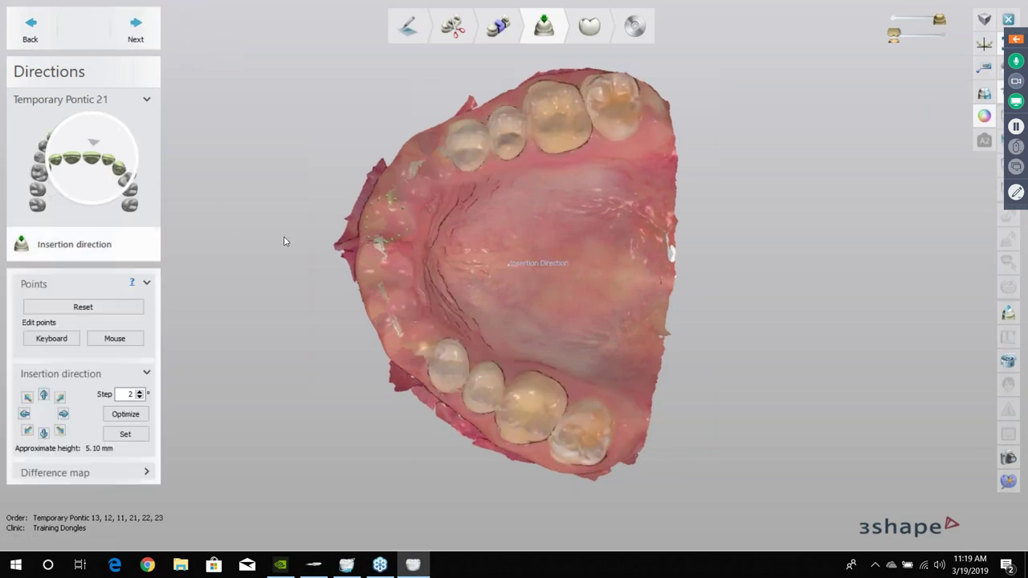
left_click(138, 32)
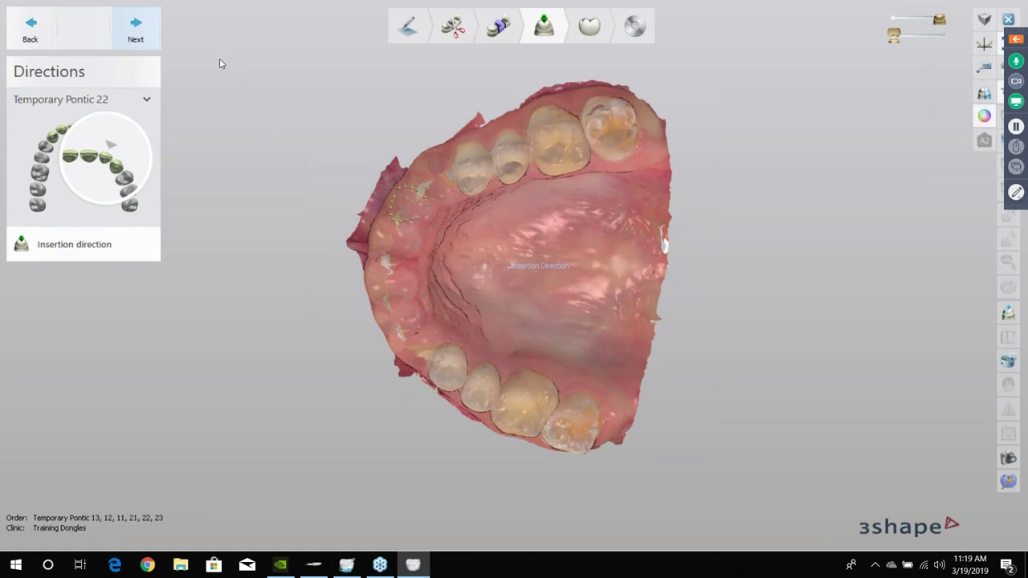
left_click(140, 36)
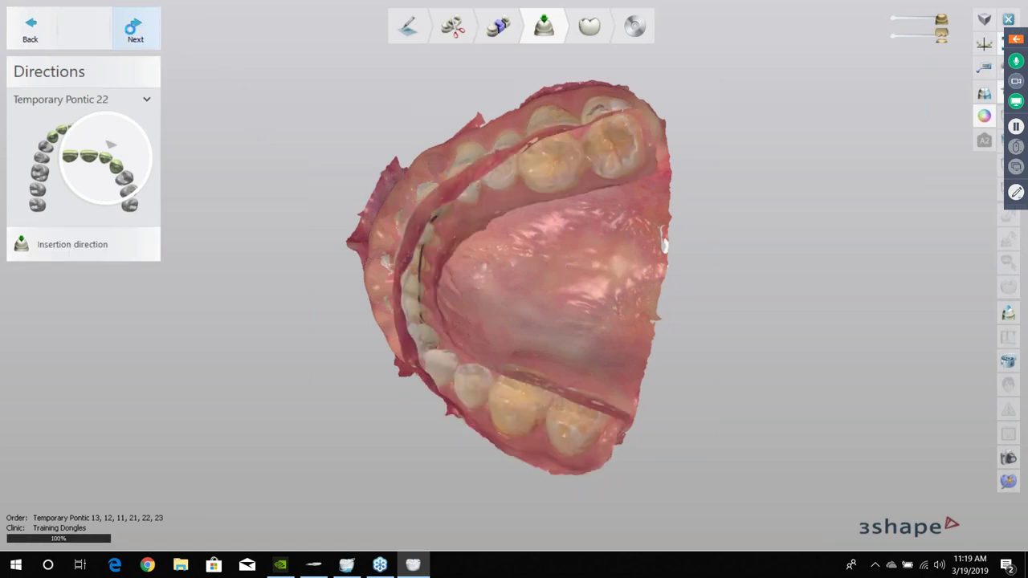
left_click(133, 32)
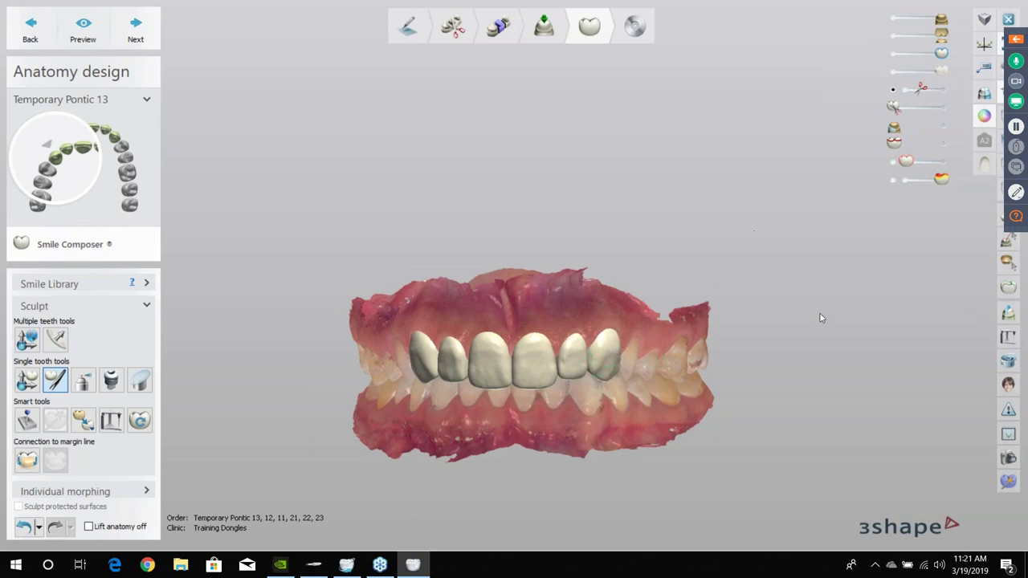
Show the patient's clinical photos in RealView over the anatomy design and reposition the RealView window and photo
right_click_drag(530, 294, 539, 256)
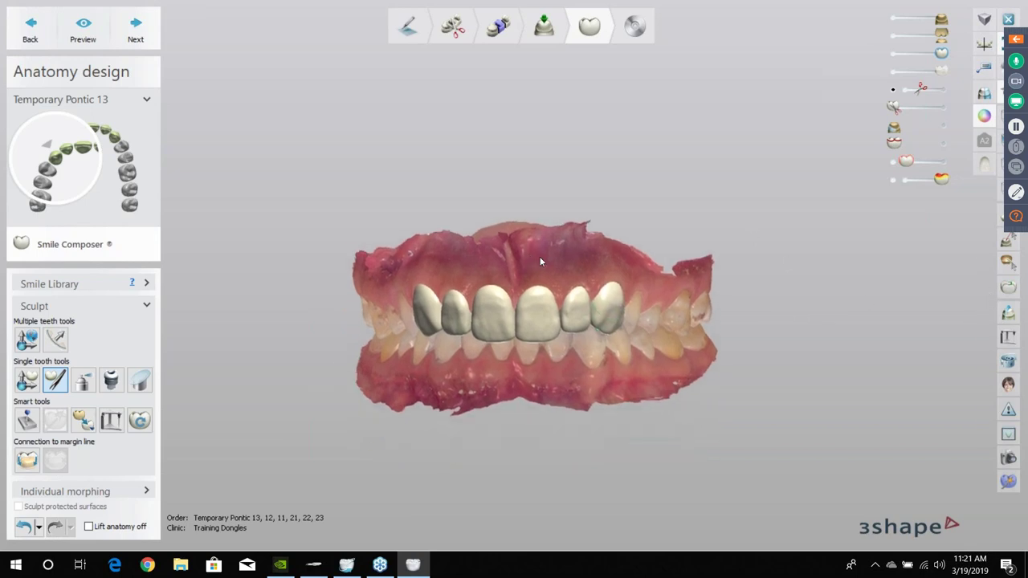
left_click(1008, 385)
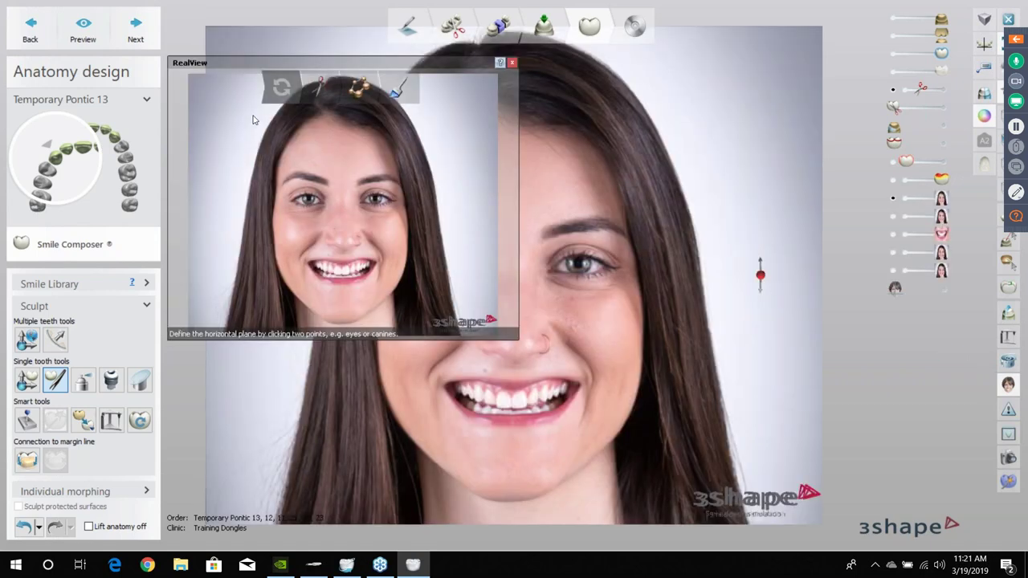
left_click_drag(320, 61, 312, 54)
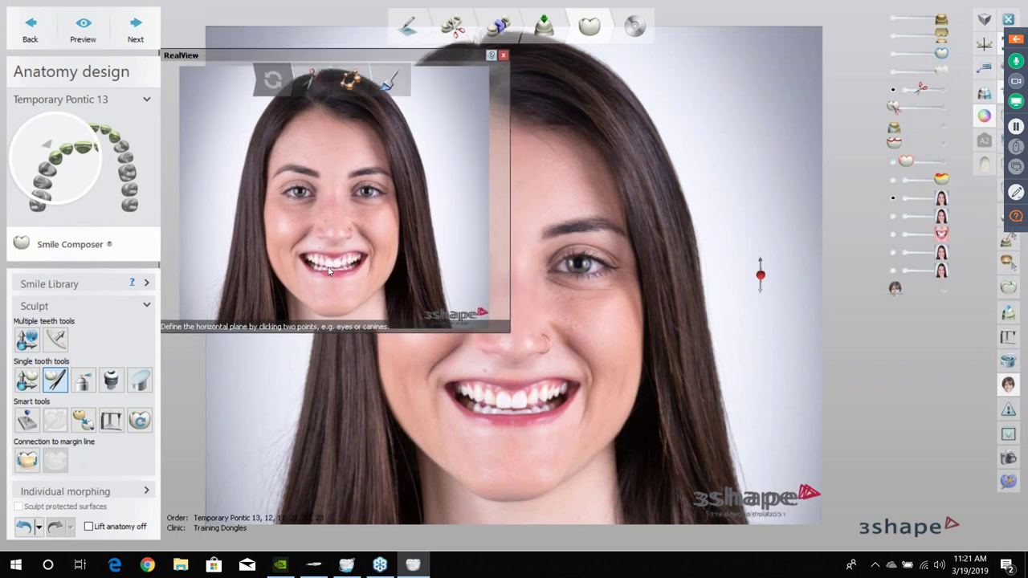
scroll(331, 268, "up", 2)
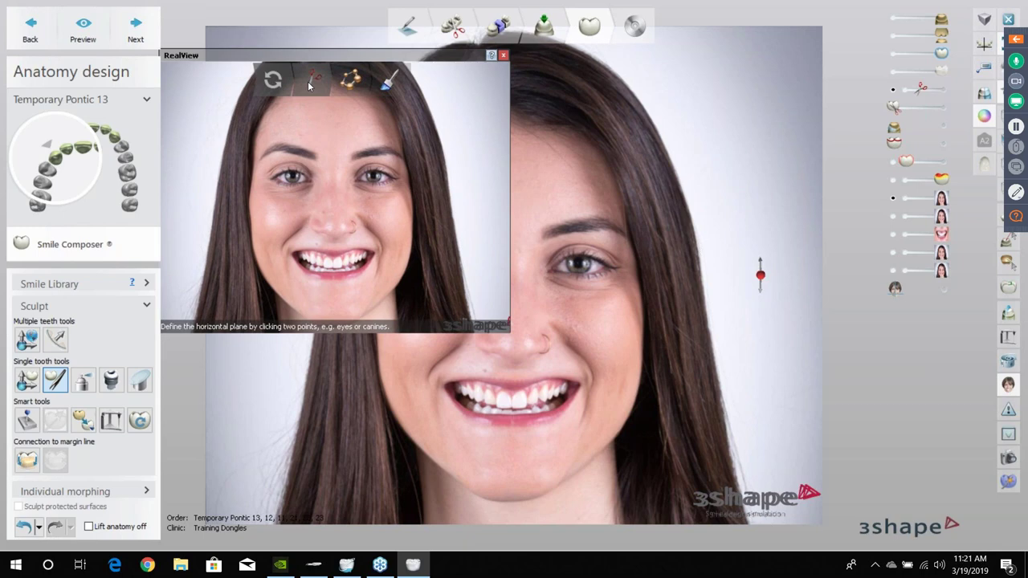
left_click(596, 271)
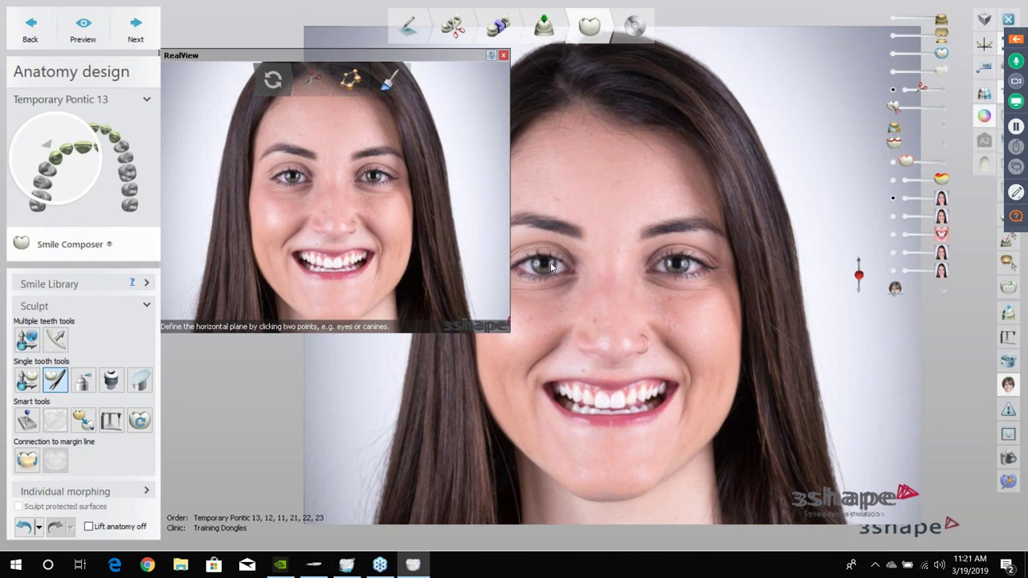
Try to start the teeth and gingiva outline in RealView, toggling the visibility of the overlaid patient photo
left_click(314, 81)
left_click(273, 82)
left_click(893, 201)
left_click(893, 201)
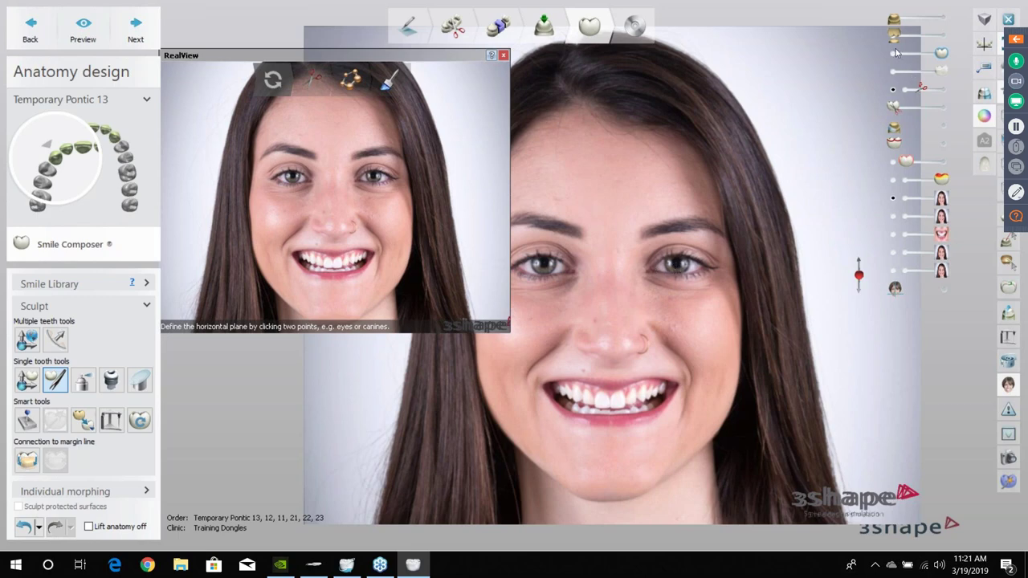
left_click(313, 90)
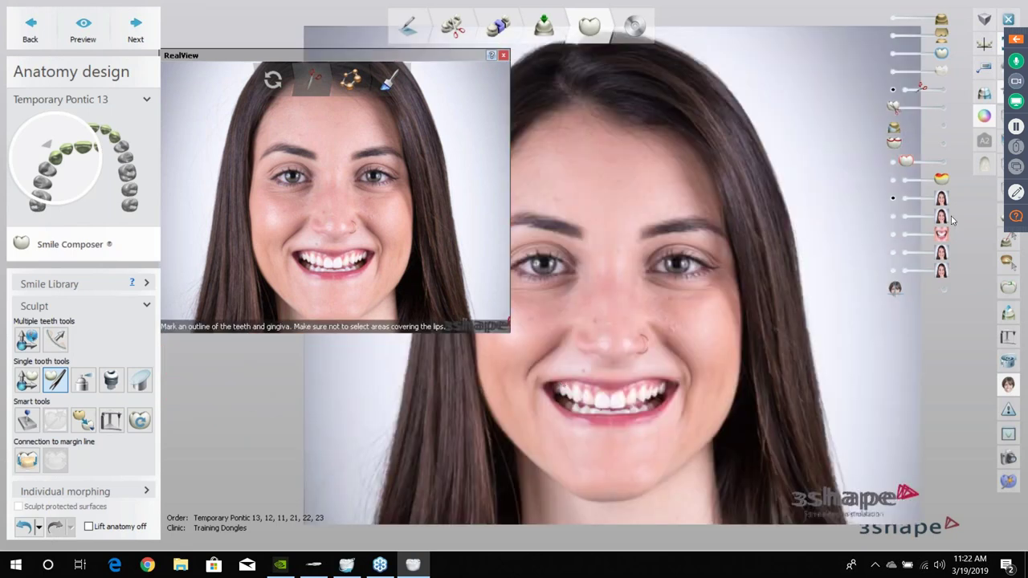
left_click(892, 201)
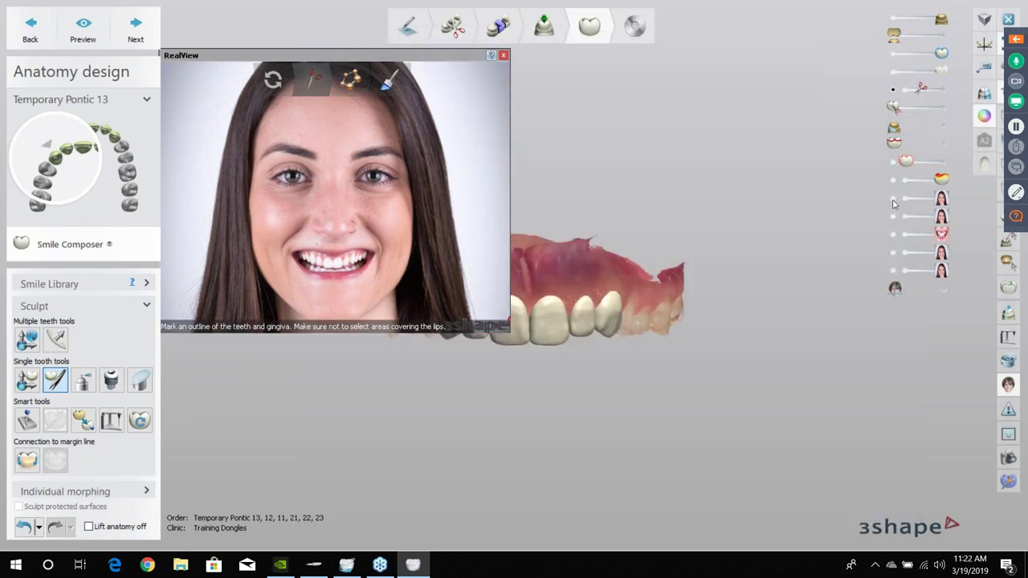
left_click(892, 199)
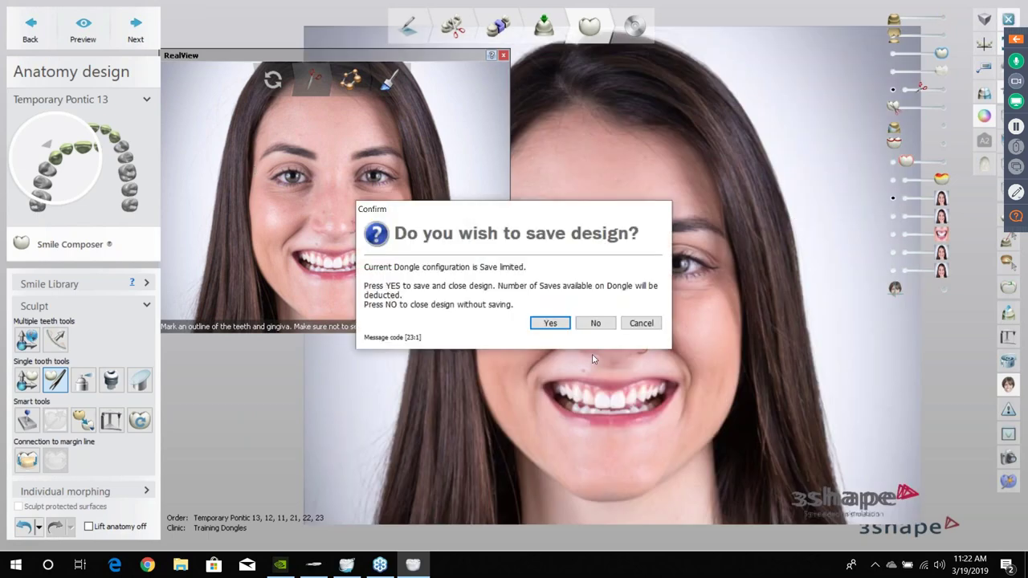
Close the design of the order and return to the order list in Dental Manager
left_click(556, 326)
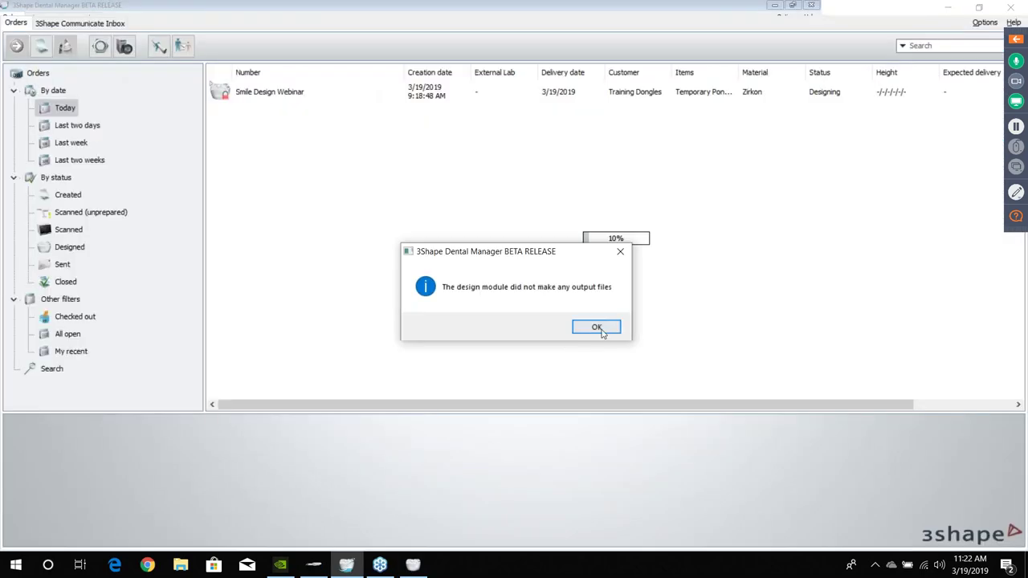
left_click(610, 335)
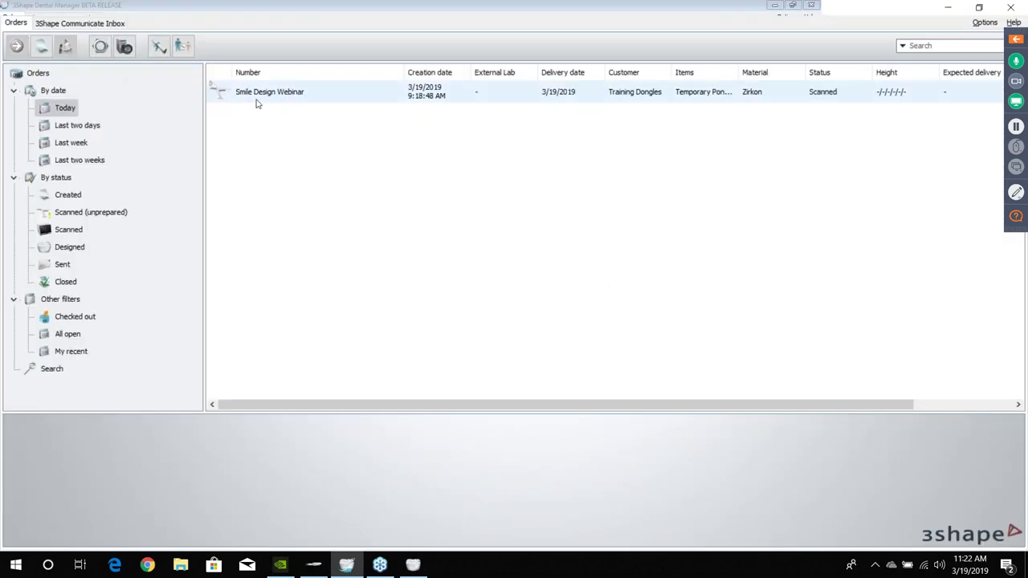
Explore the Smile Design Webinar order's folder and delete the DentalDesignerModellingTree.3ml file from it
left_click(256, 98)
right_click(255, 98)
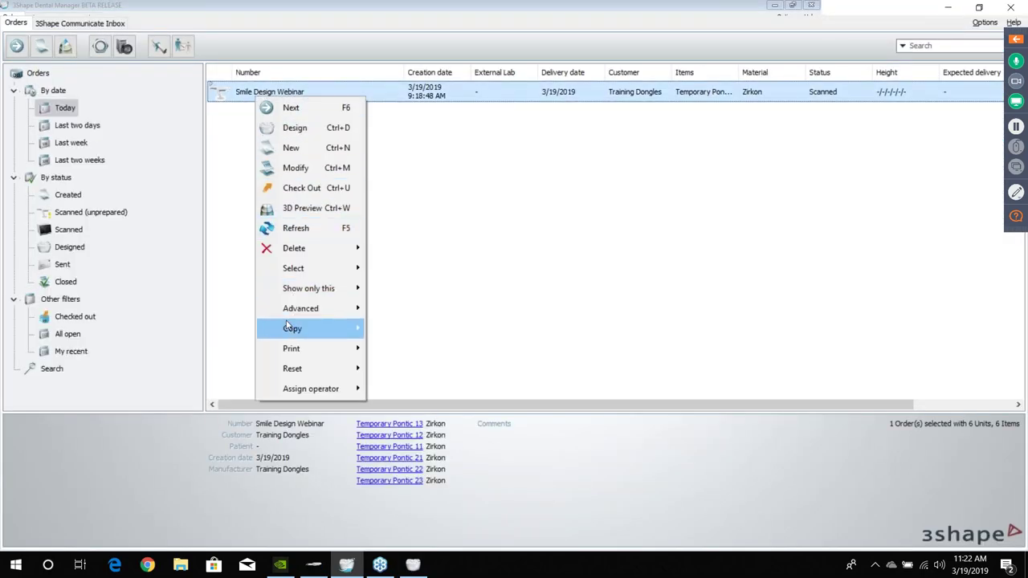
mouse_move(291, 316)
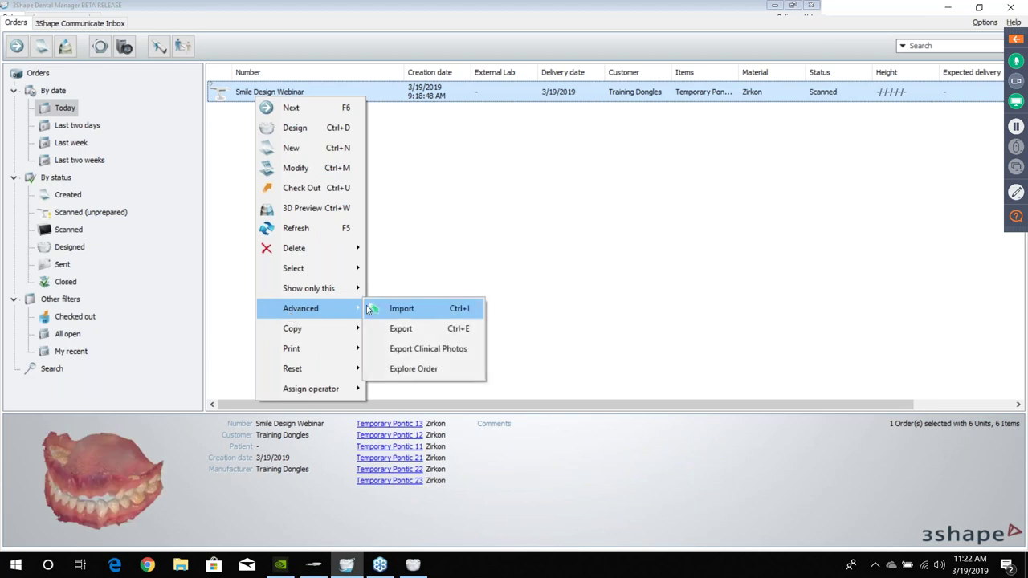
left_click(411, 370)
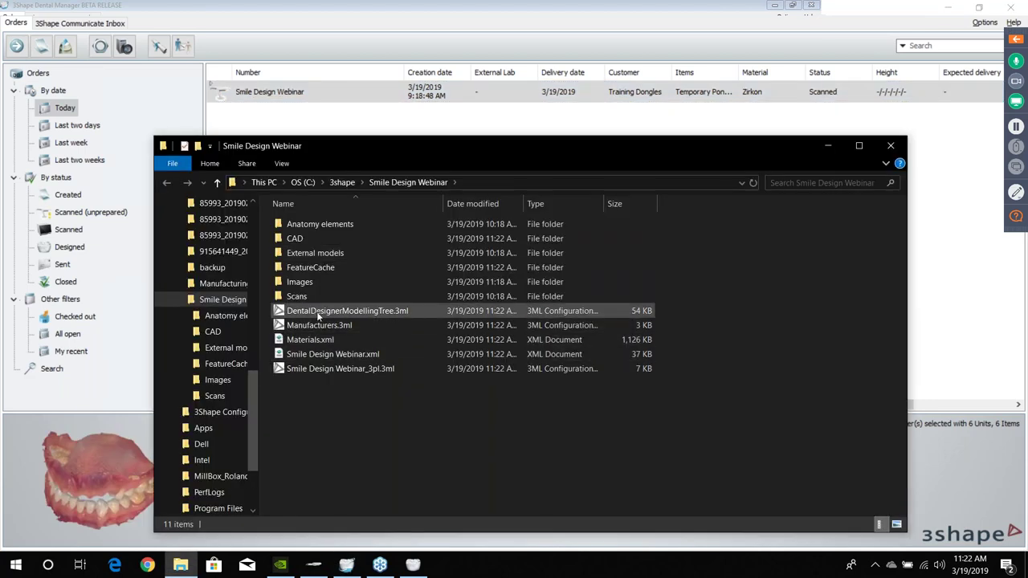
left_click(344, 317)
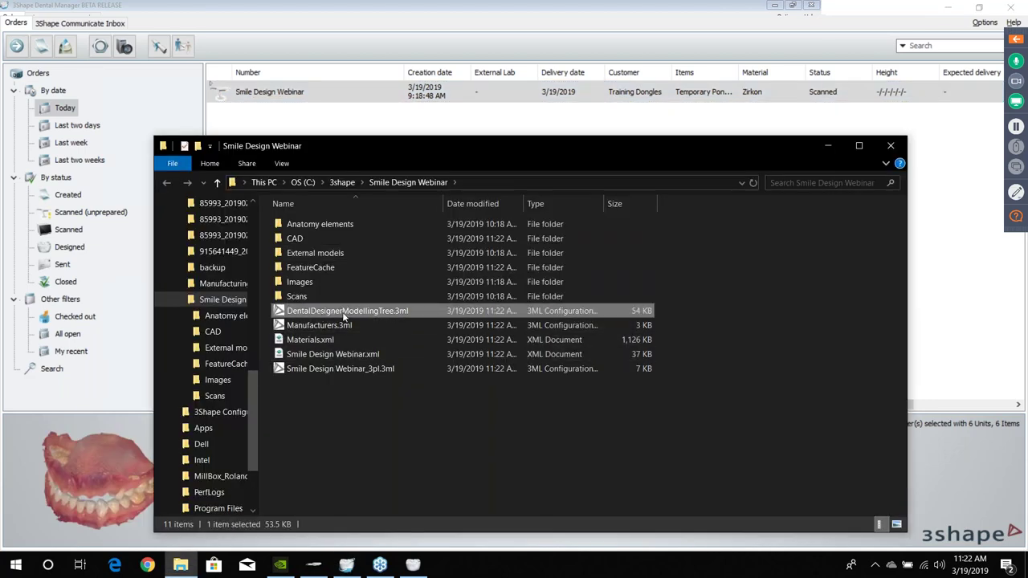
key("Delete")
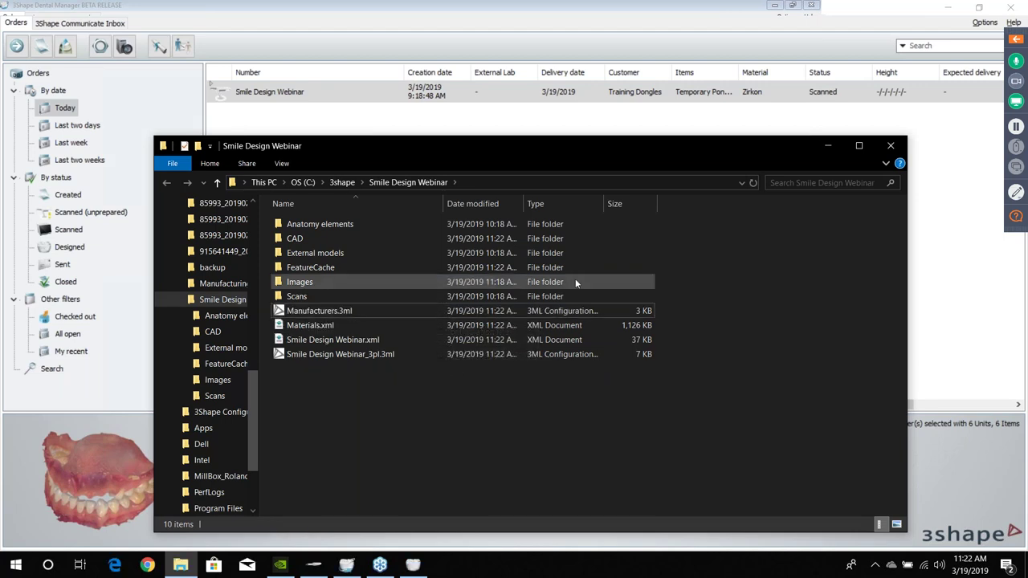
Close the order's folder window and reset the Smile Design Webinar order to Scanned (unprepared)
left_click(890, 145)
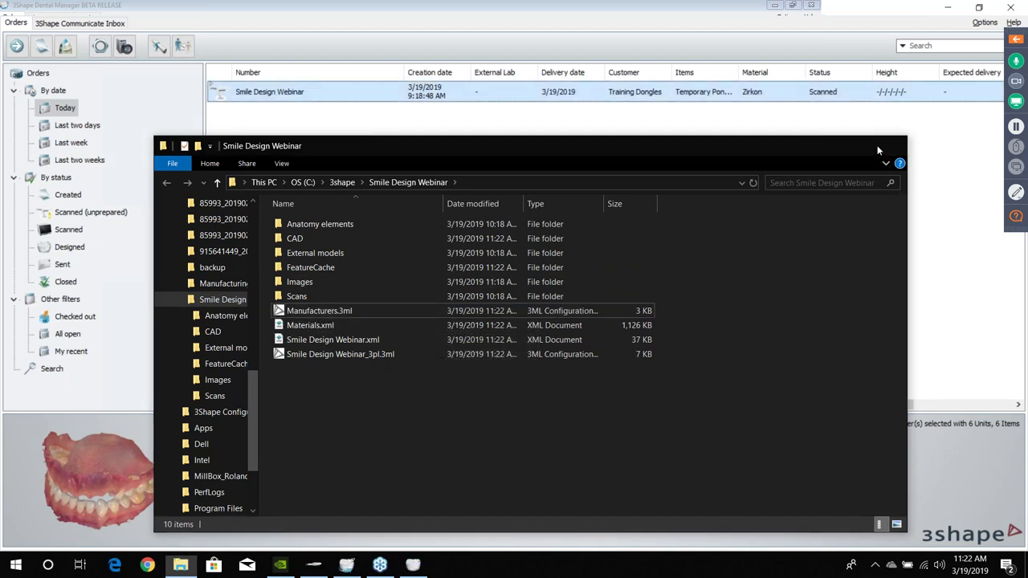
right_click(314, 94)
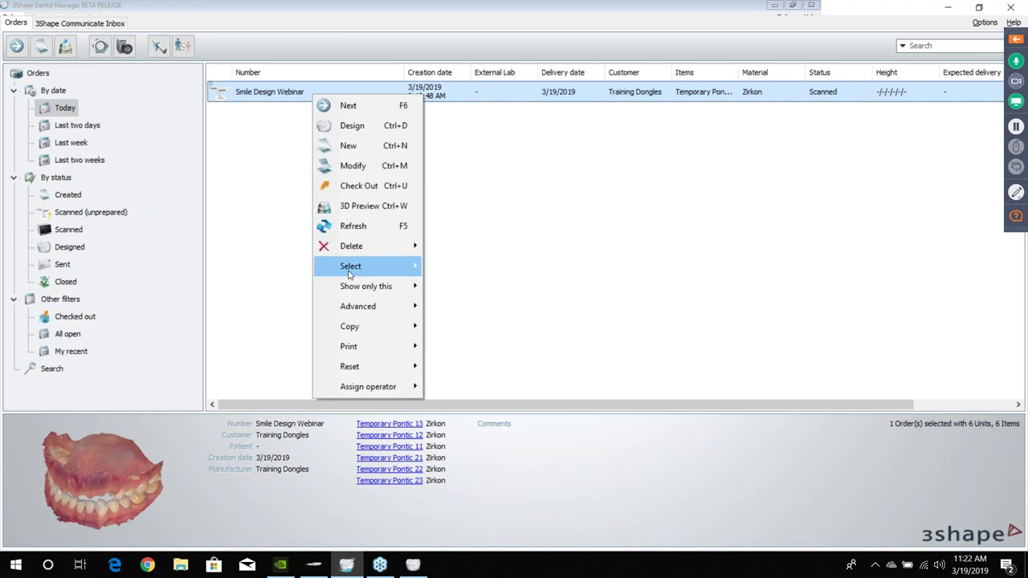
mouse_move(358, 369)
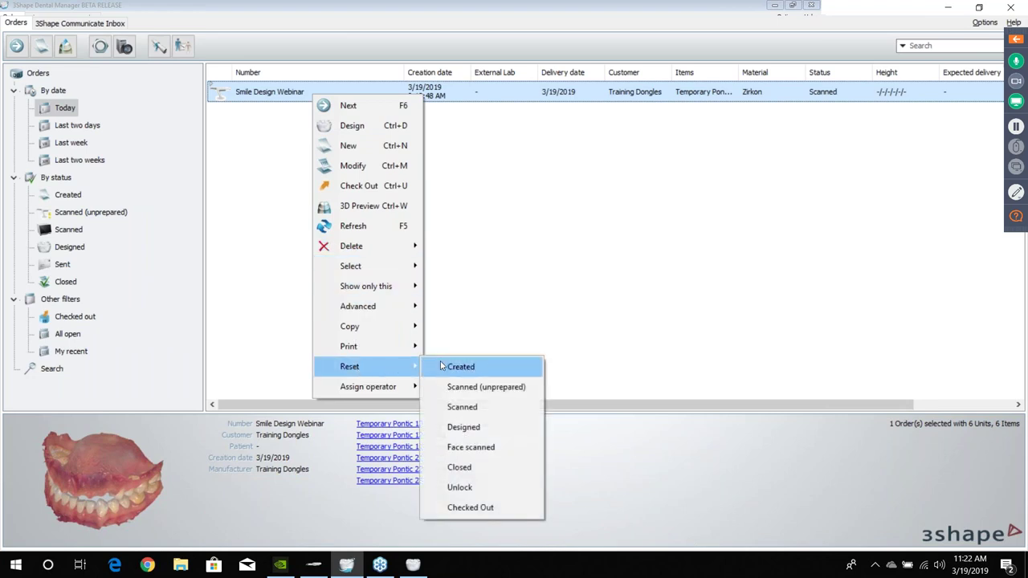
left_click(473, 387)
left_click(554, 301)
Open the Smile Design Webinar order for design and dismiss the license expiry notification
right_click(262, 96)
left_click(301, 127)
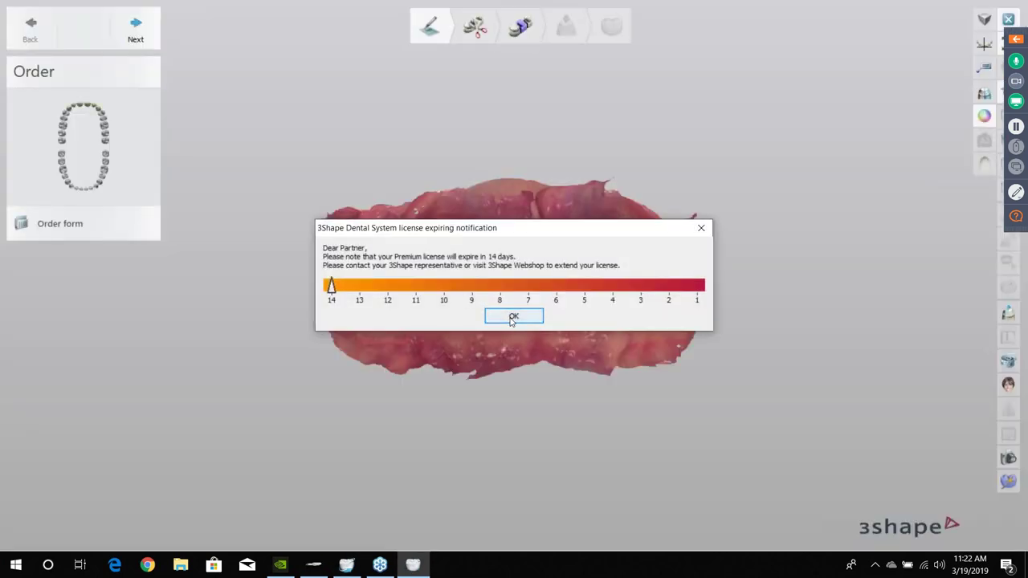
left_click(493, 313)
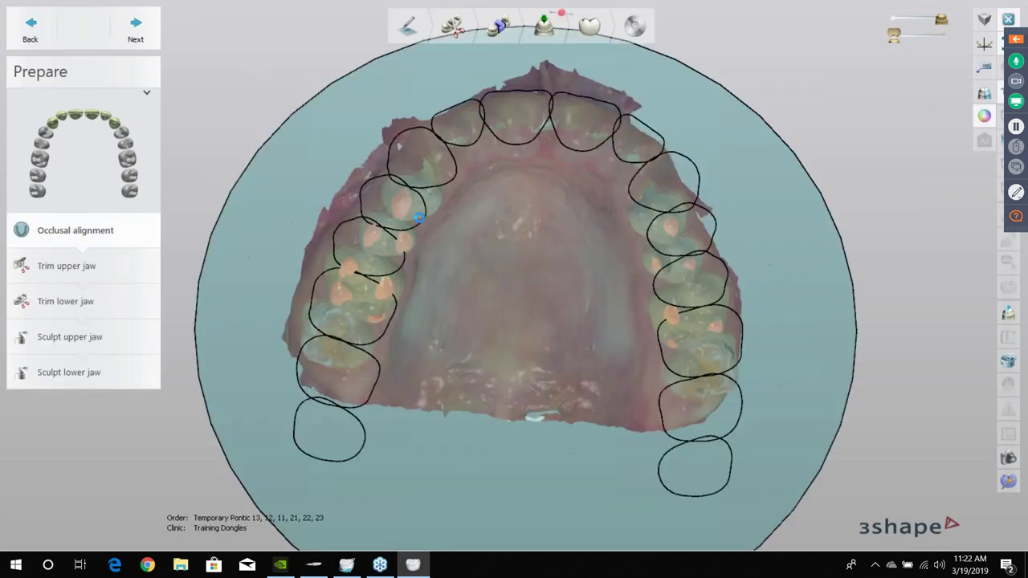
Accept the occlusal alignment, jaw trimming and sculpting stages as they are and advance through the temporary pontics' insertion directions
left_click(135, 28)
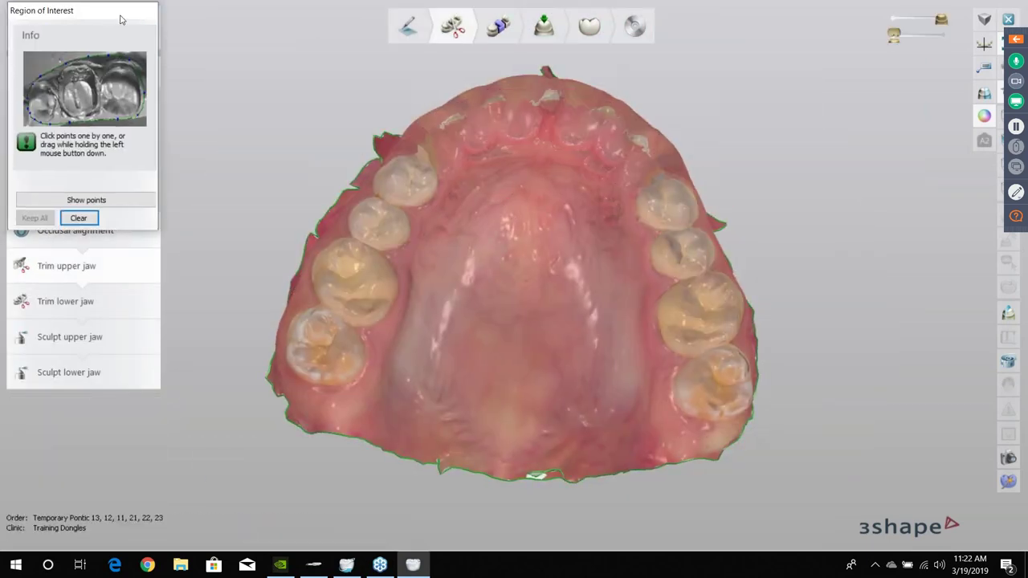
left_click(136, 28)
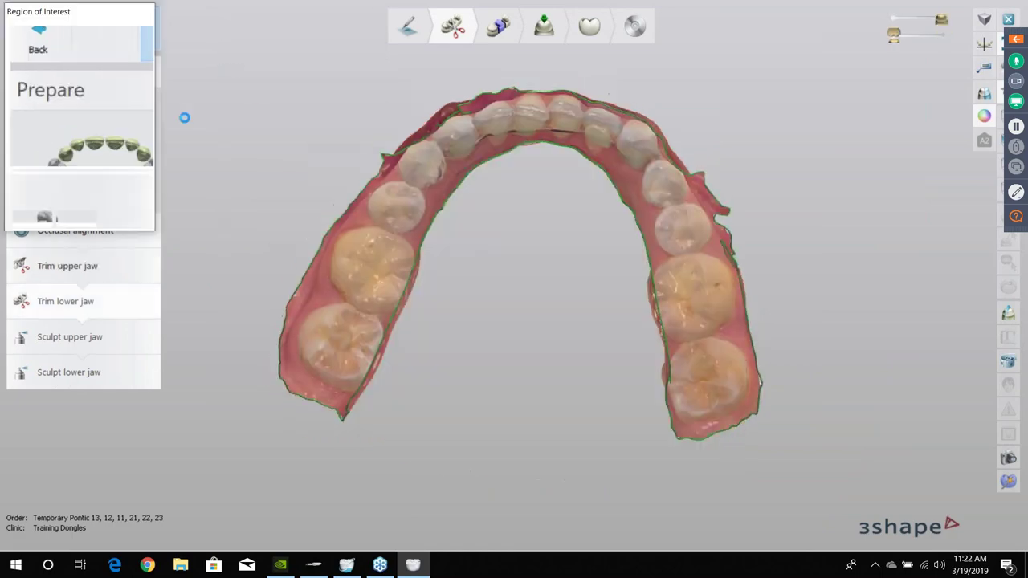
left_click(135, 24)
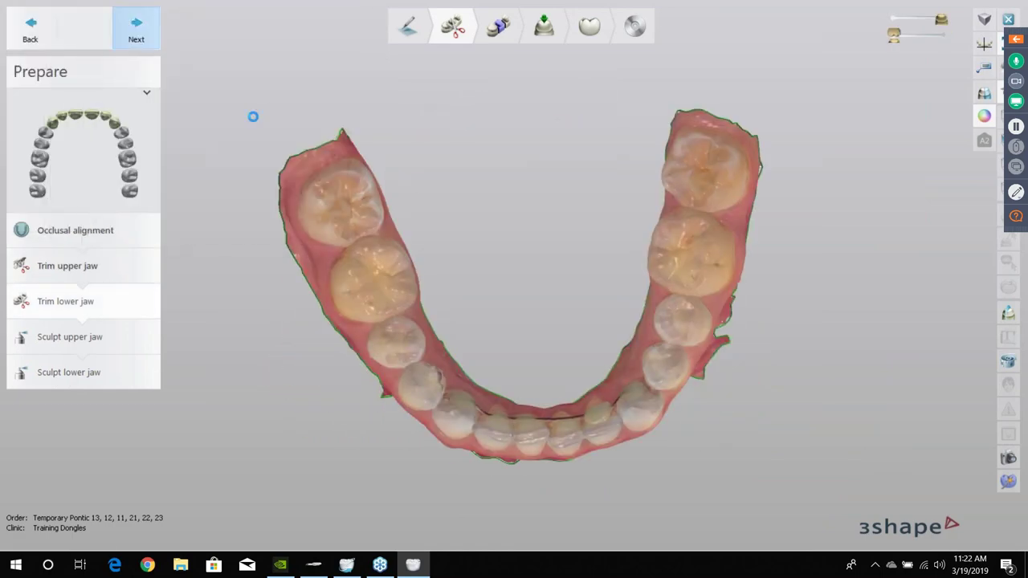
left_click(135, 28)
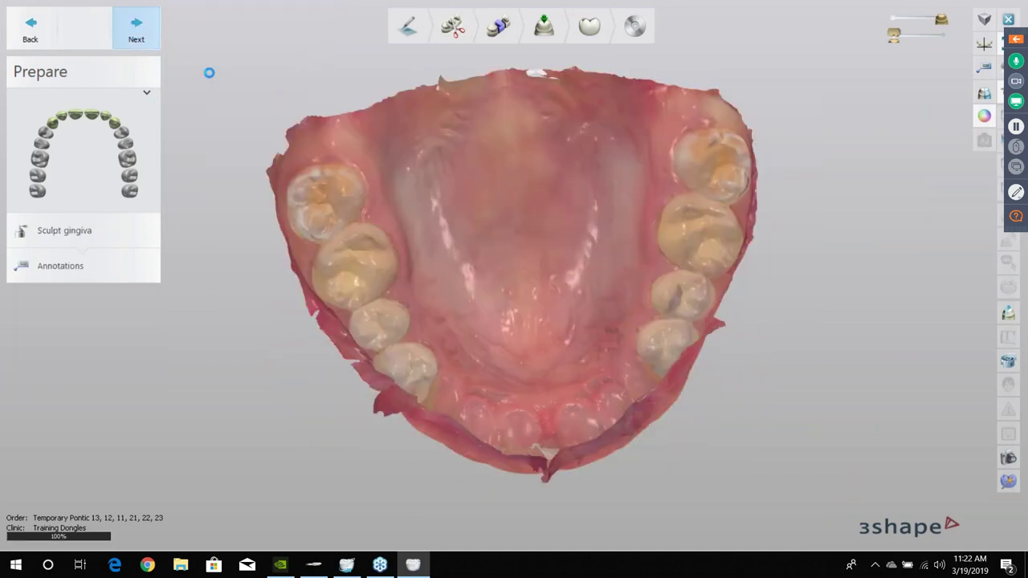
left_click(137, 32)
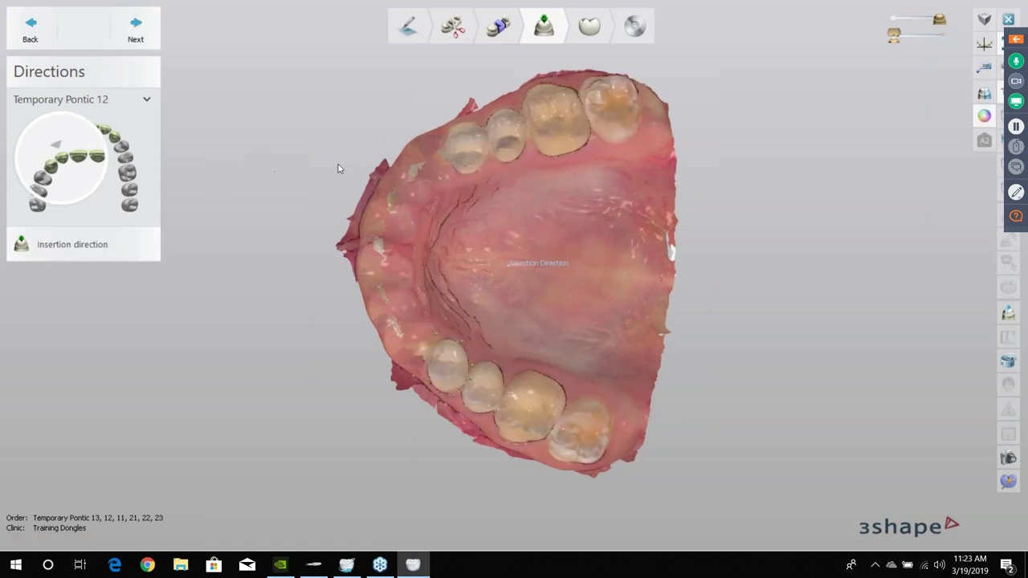
left_click(148, 39)
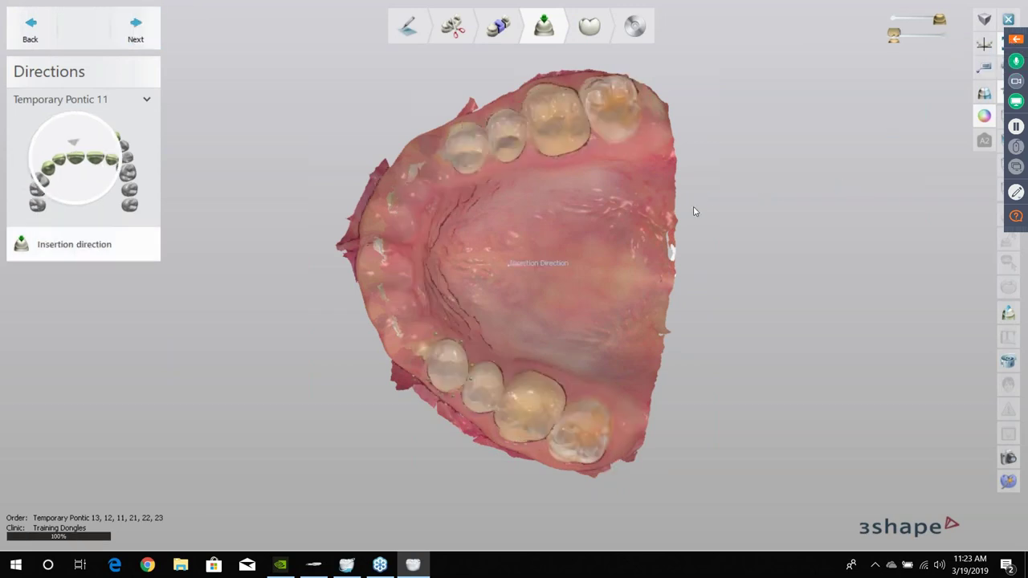
Proceed to the anatomy design of the temporary pontics and browse the tooth sets in the Smile Library
right_click_drag(475, 247, 314, 288)
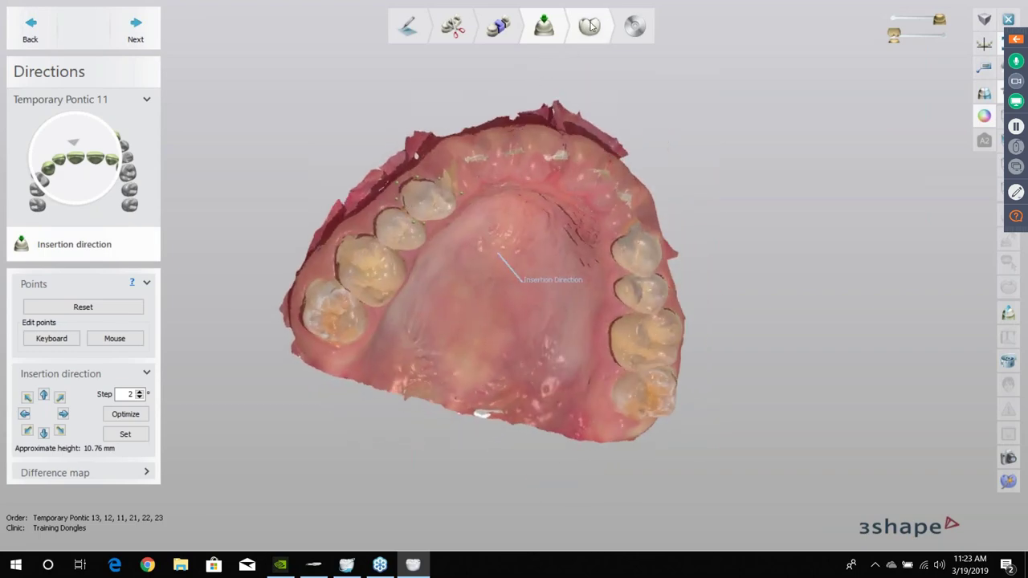
right_click_drag(452, 269, 444, 251)
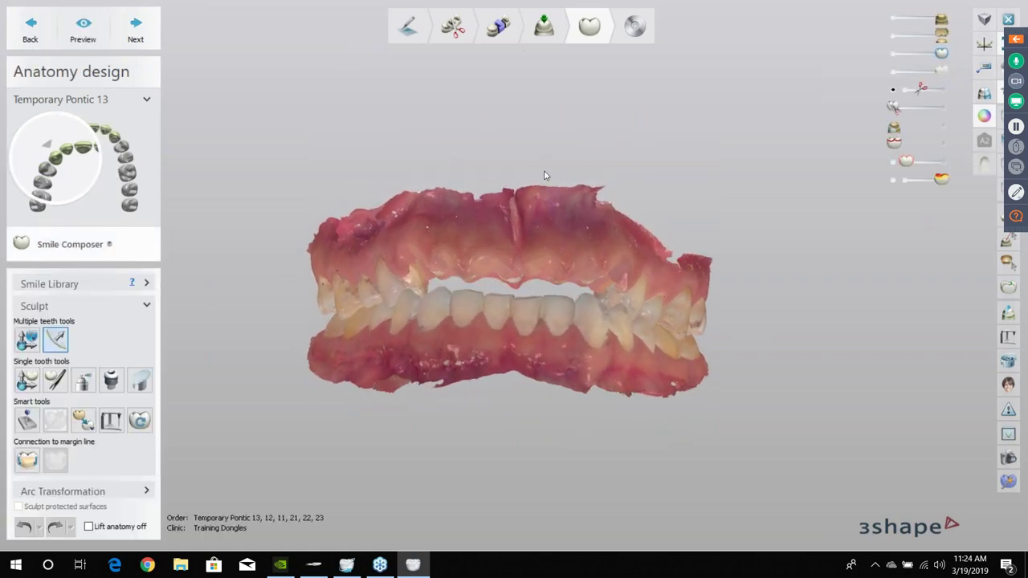
right_click_drag(674, 158, 562, 233)
left_click(67, 287)
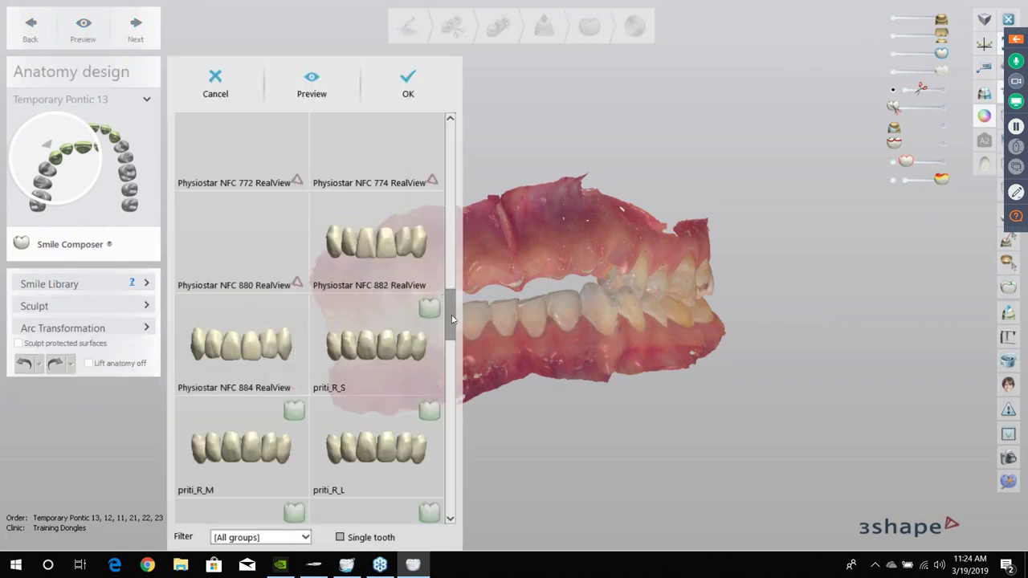
left_click_drag(448, 297, 443, 143)
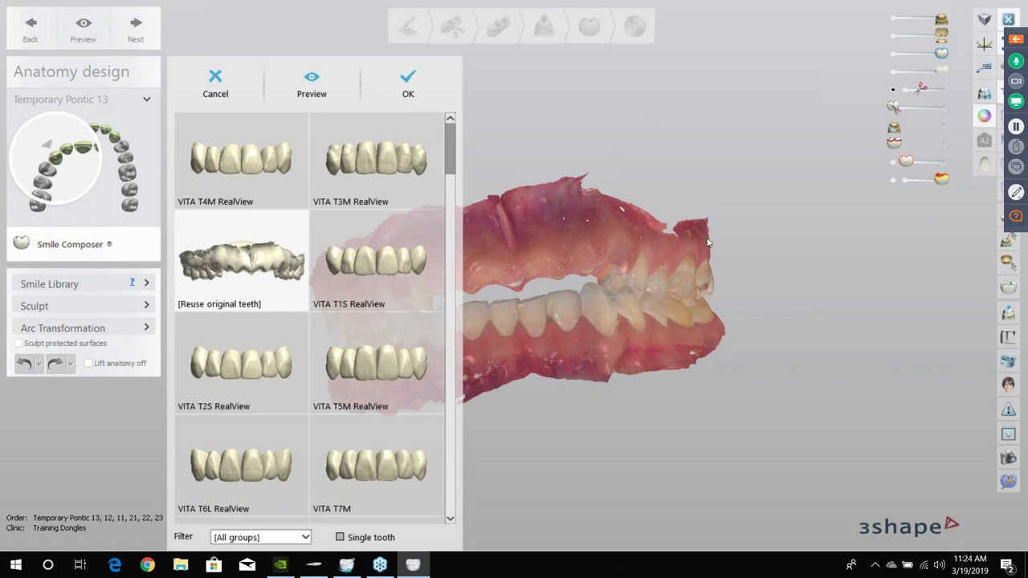
Dismiss the design module's output files message and start a new order in Dental Manager
left_click(593, 325)
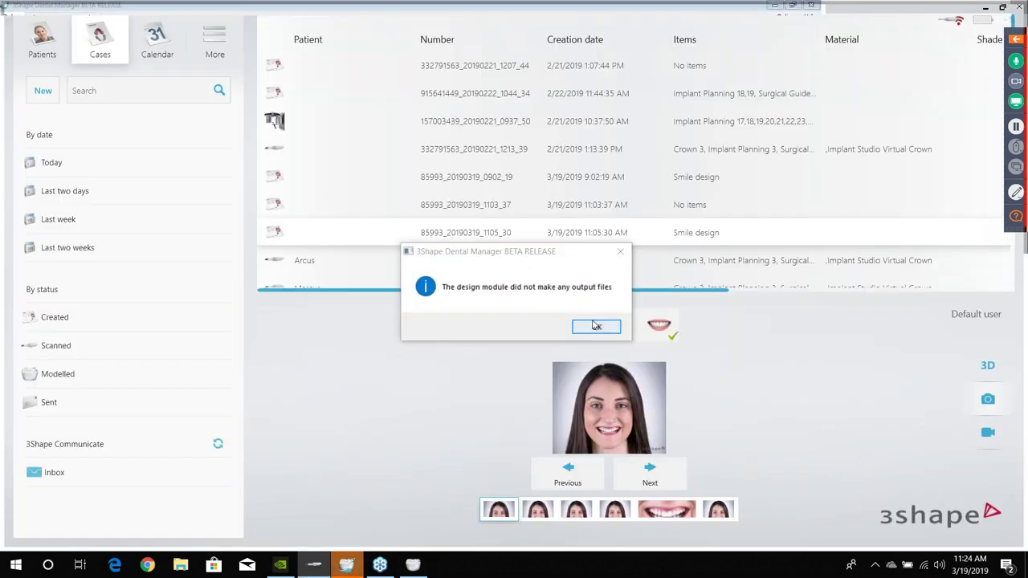
left_click(596, 327)
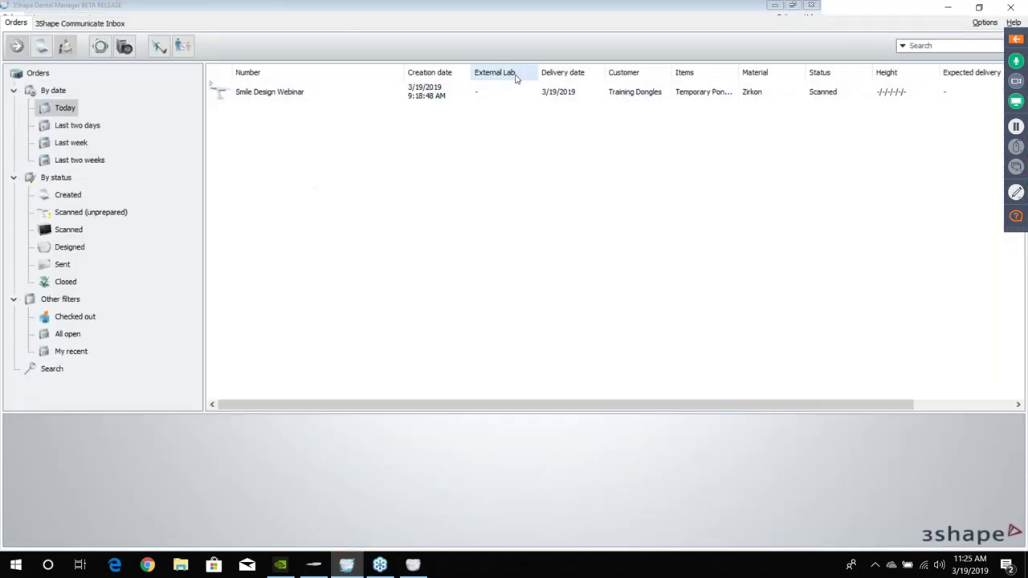
left_click(41, 48)
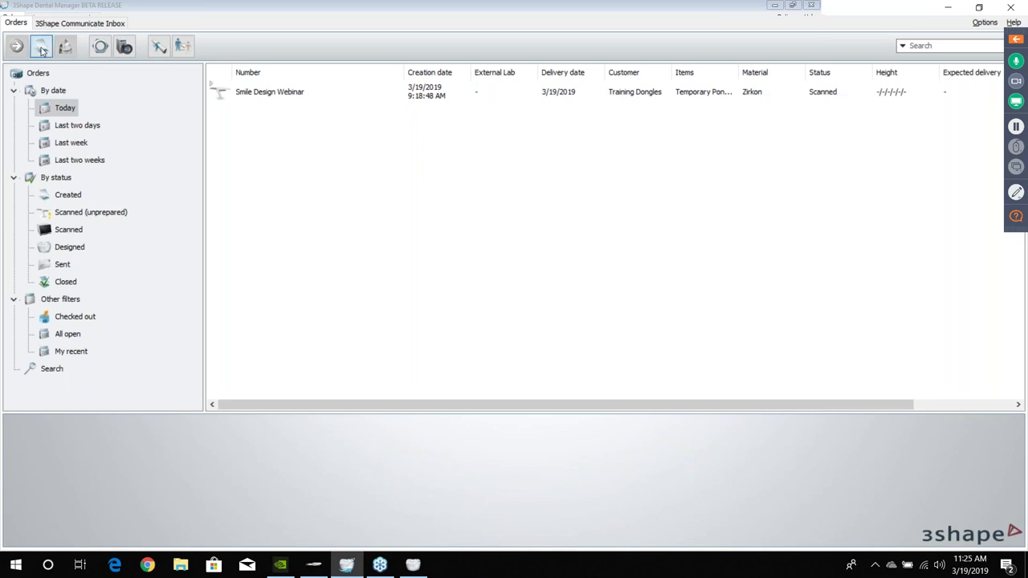
Define upper teeth 13 to 23 as Zirkon temporaries on prepared model joined by a connector bridge, and set the scan object type
left_click(493, 209)
left_click(588, 208, "shift")
left_click(788, 169)
left_click(872, 155)
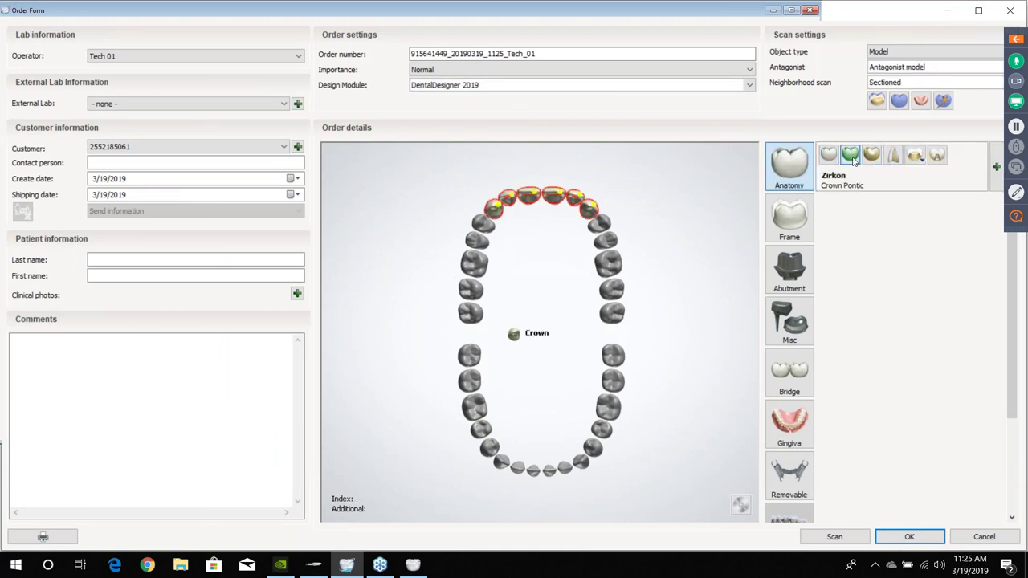
mouse_move(980, 158)
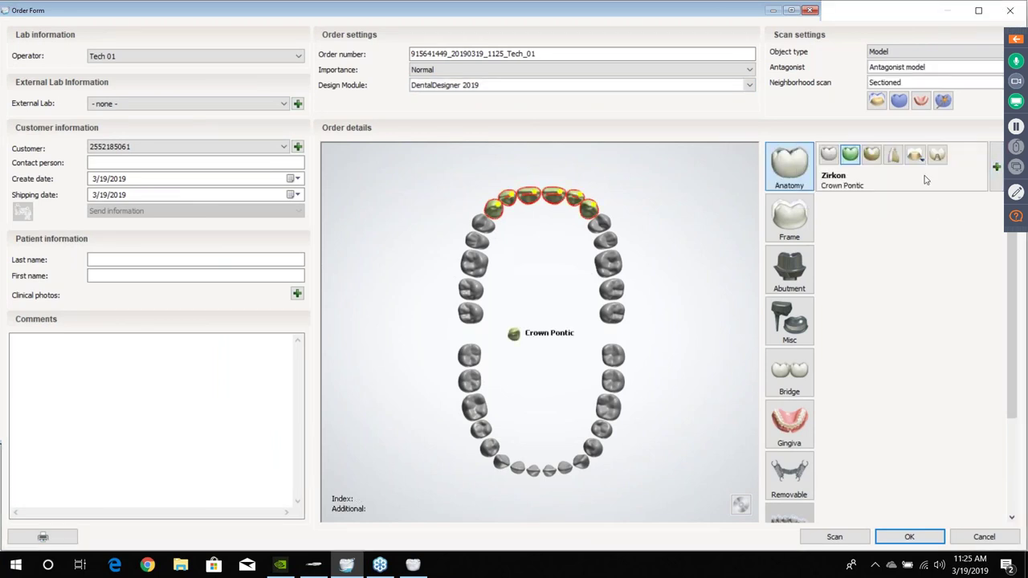
left_click(916, 156)
left_click(849, 215)
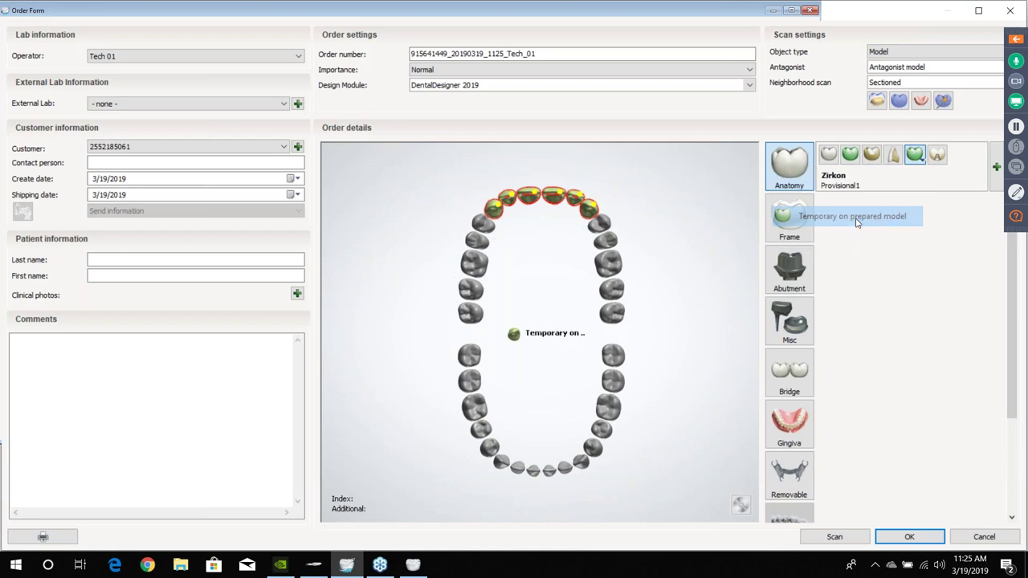
left_click(794, 379)
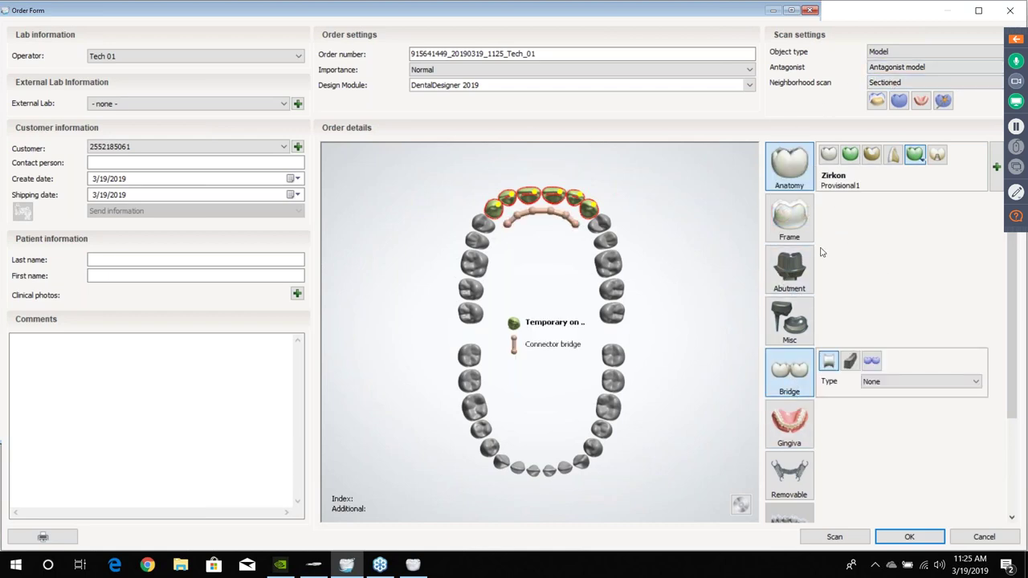
left_click(914, 53)
left_click(899, 64)
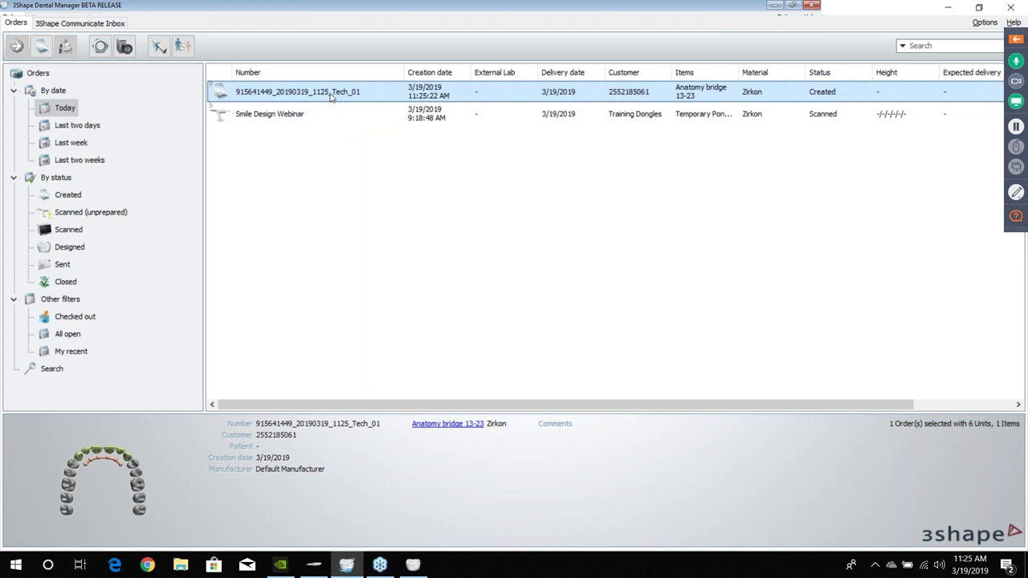
Start importing the new order's preparation scan and look for the file in the desktop's Smile Design Webinar folder
right_click(331, 94)
left_click(366, 106)
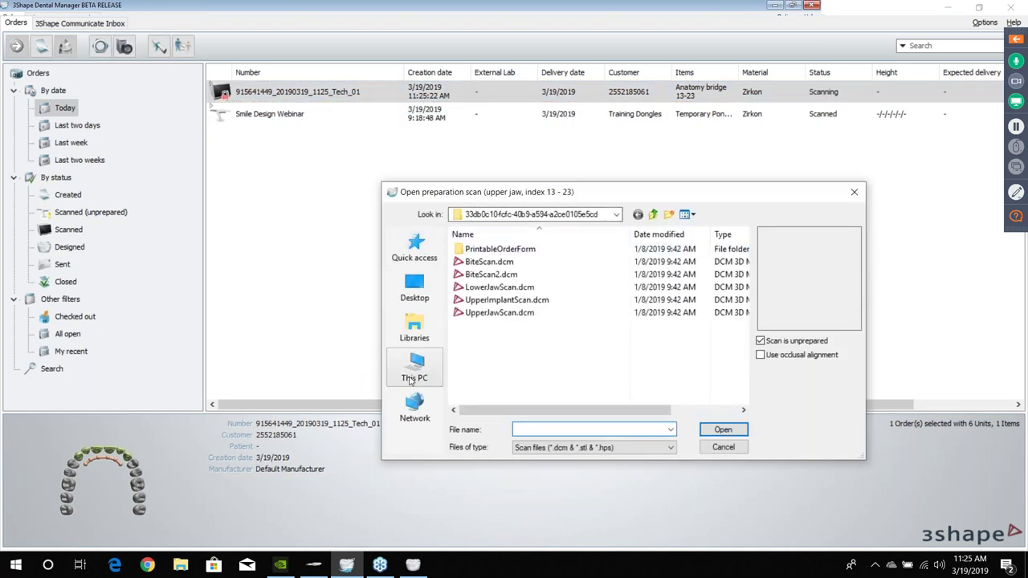
left_click(415, 289)
scroll(541, 366, "down", 3)
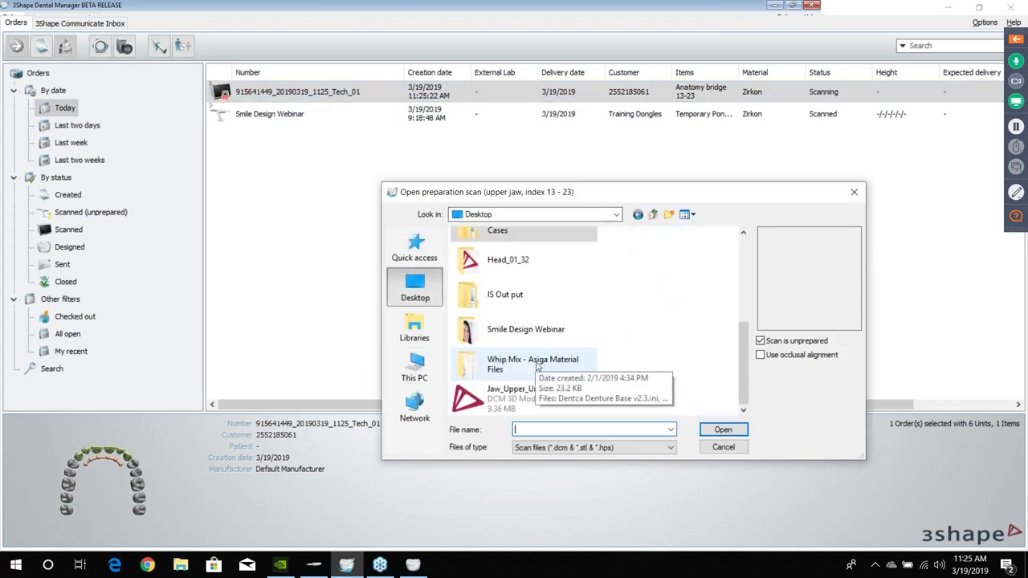
double_click(538, 329)
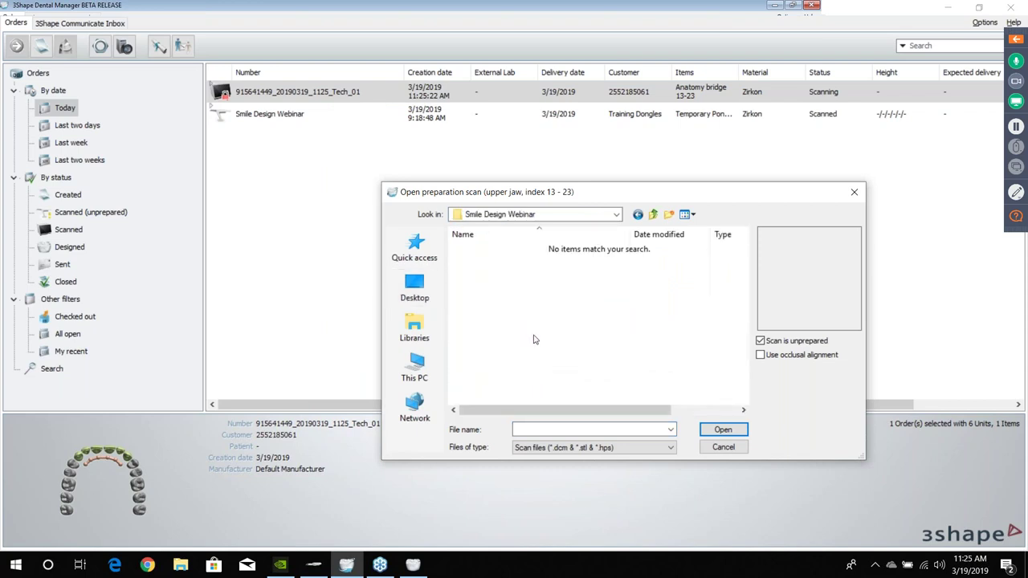
left_click(654, 215)
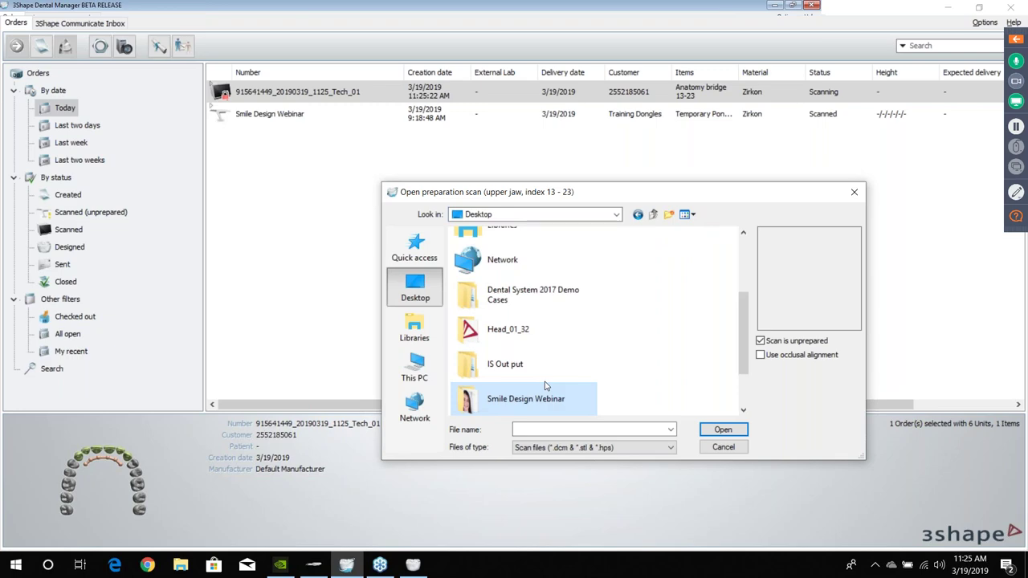
scroll(611, 380, "down", 1)
Locate the RealView demo case's Scans folder under Dental System 2017 Demo Cases > TRIOS cases in File Explorer
left_click(303, 393)
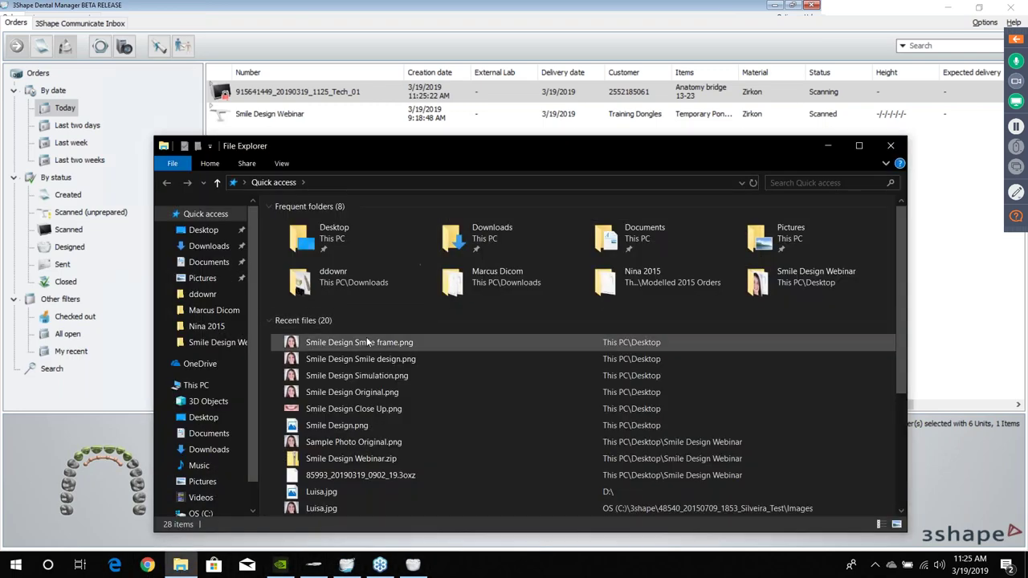
left_click(203, 416)
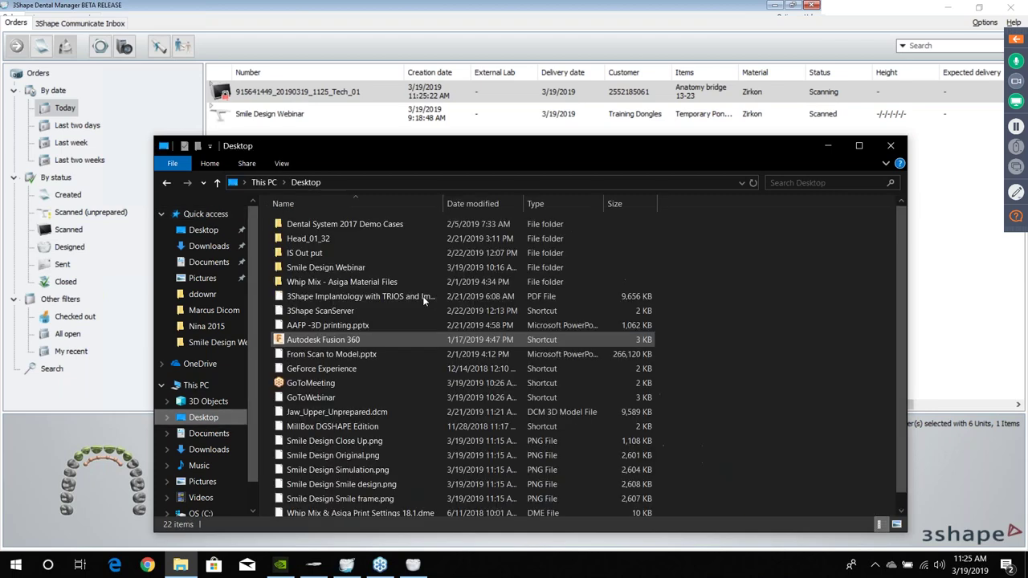
double_click(319, 226)
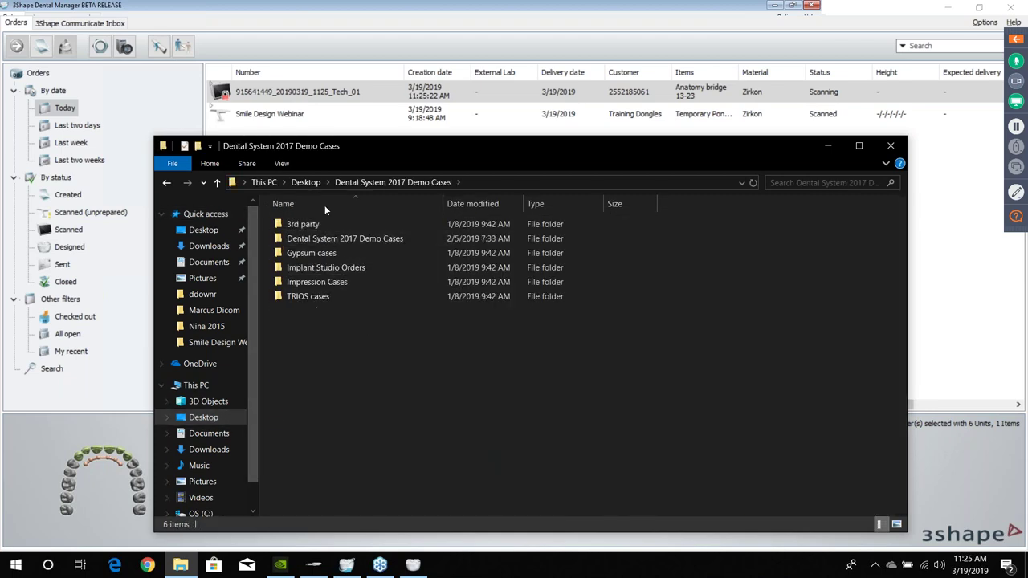
double_click(309, 297)
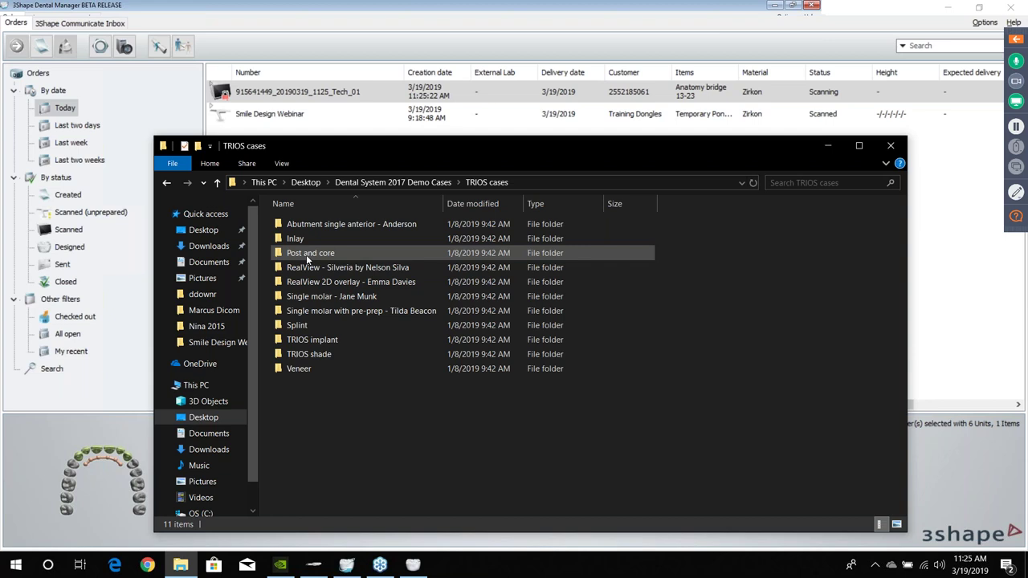
left_click(358, 270)
double_click(358, 270)
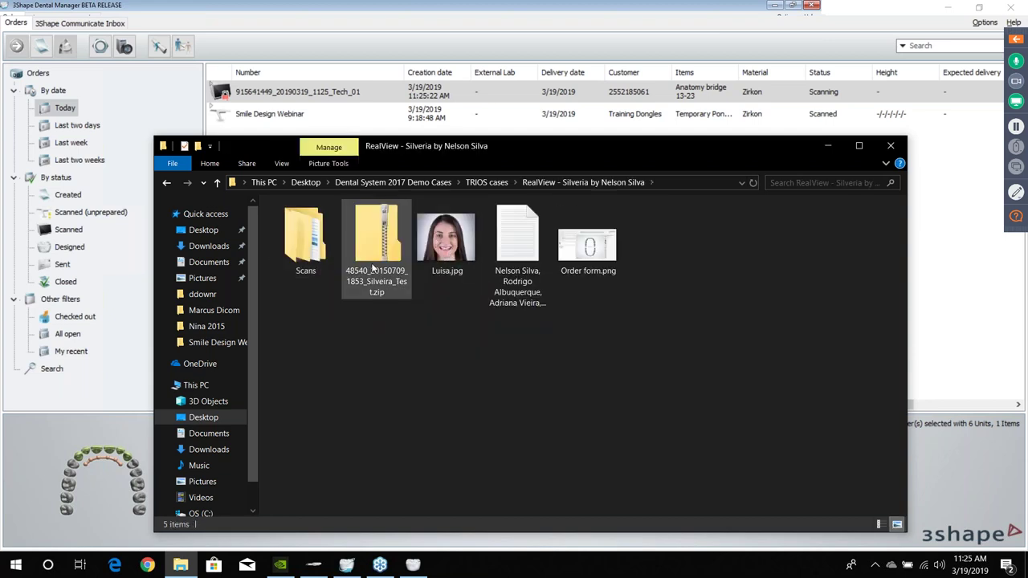
double_click(323, 252)
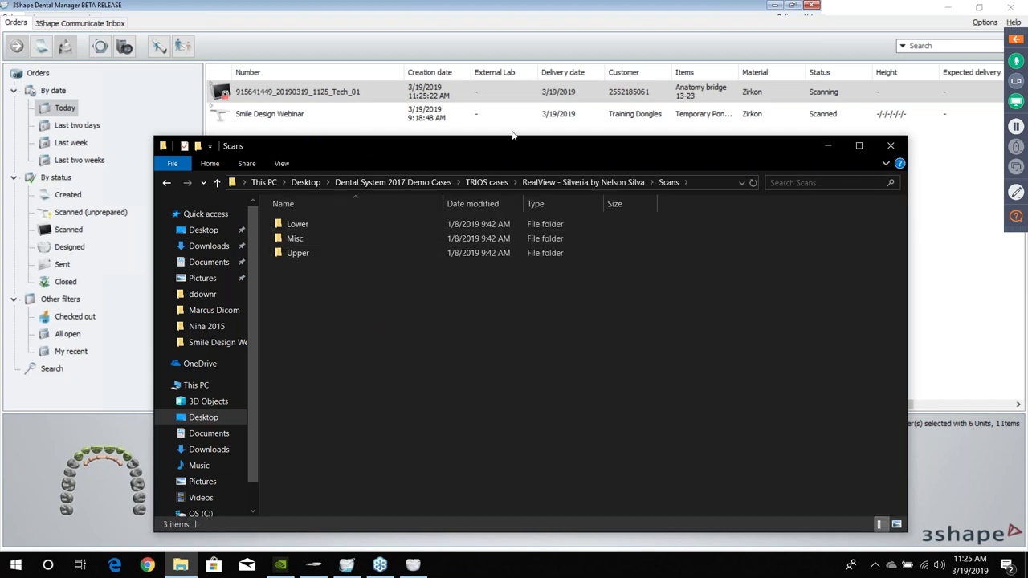
Close File Explorer and import the upper jaw preparation scan from the RealView demo case's Scans > Upper folder under TRIOS cases
left_click(890, 145)
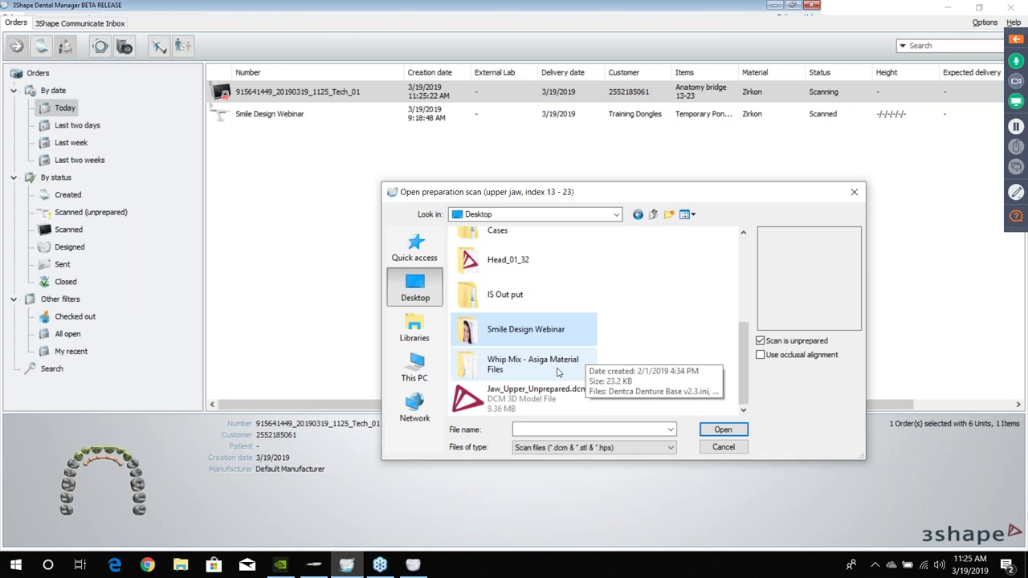
double_click(514, 317)
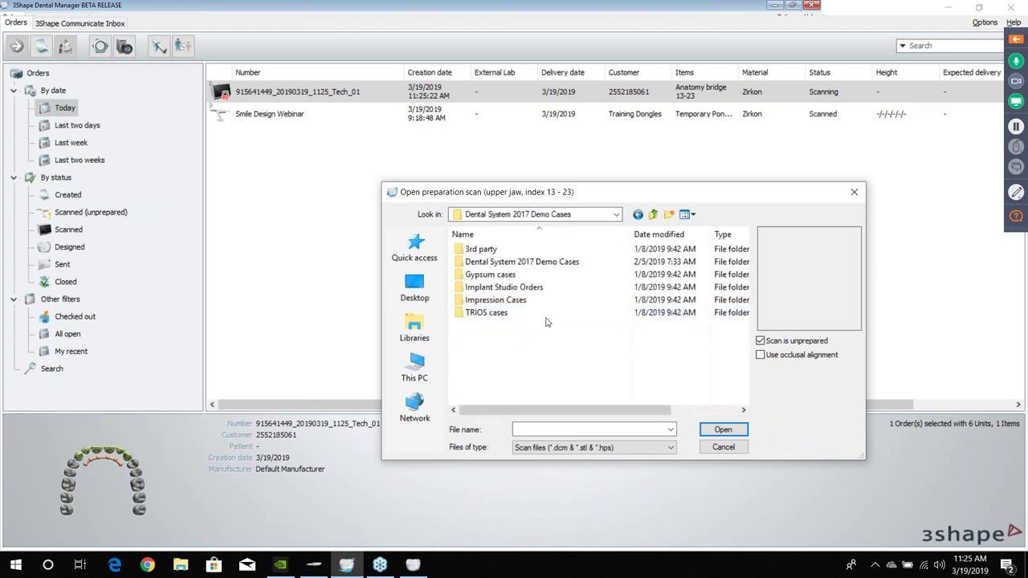
double_click(498, 313)
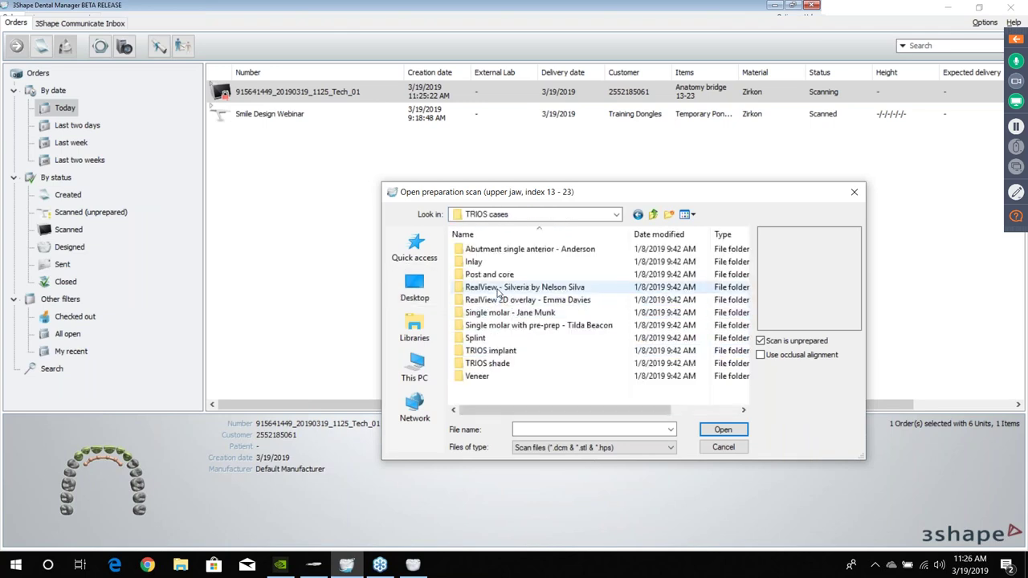
double_click(497, 287)
double_click(476, 251)
double_click(477, 275)
double_click(507, 274)
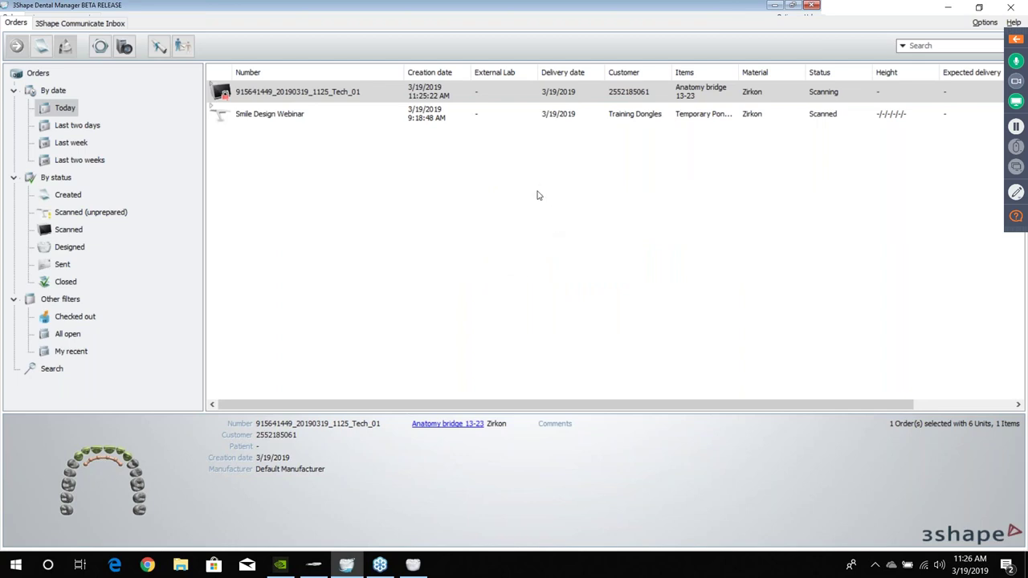
Import Raw Antagonist scan.dcm from the demo case's Lower scans folder as the antagonist scan
left_click(653, 214)
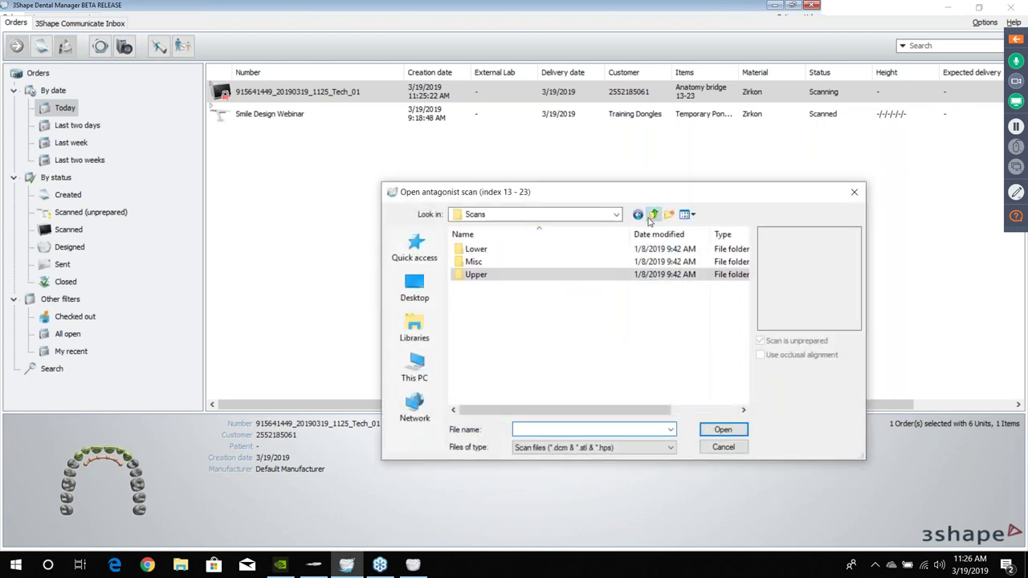
double_click(480, 250)
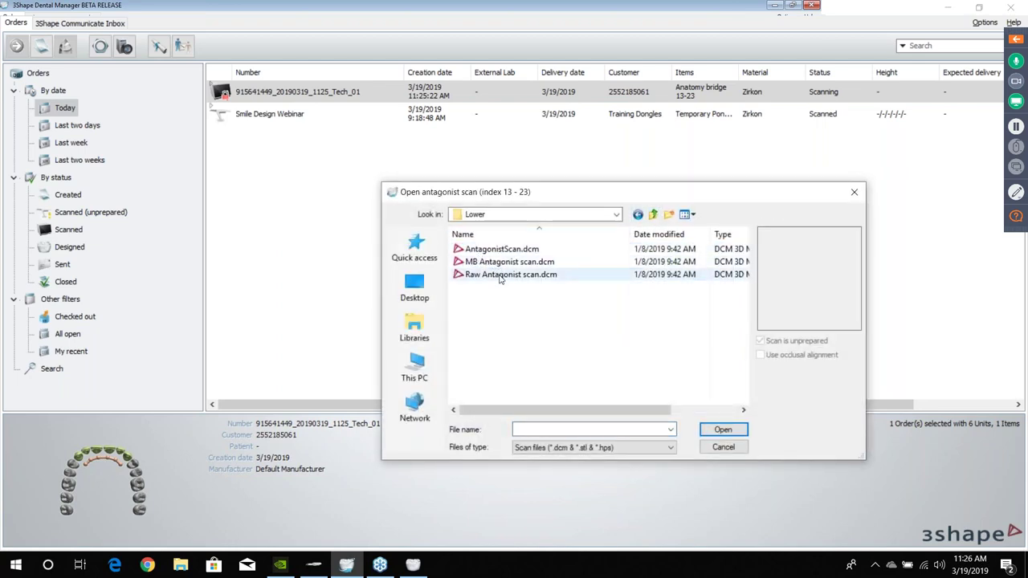
double_click(499, 274)
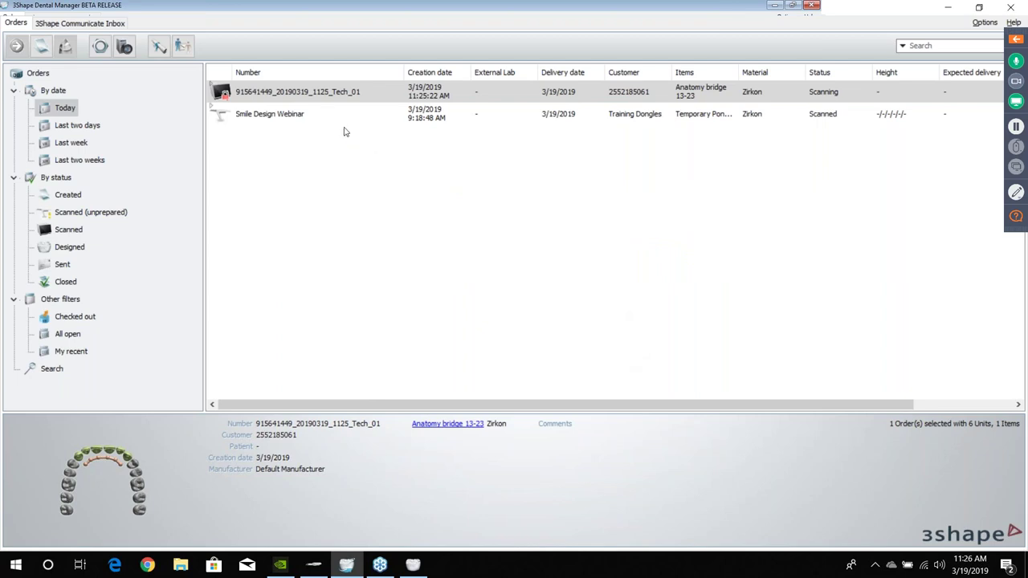
Open the order form of the new 13-23 bridge order for modification
right_click(328, 93)
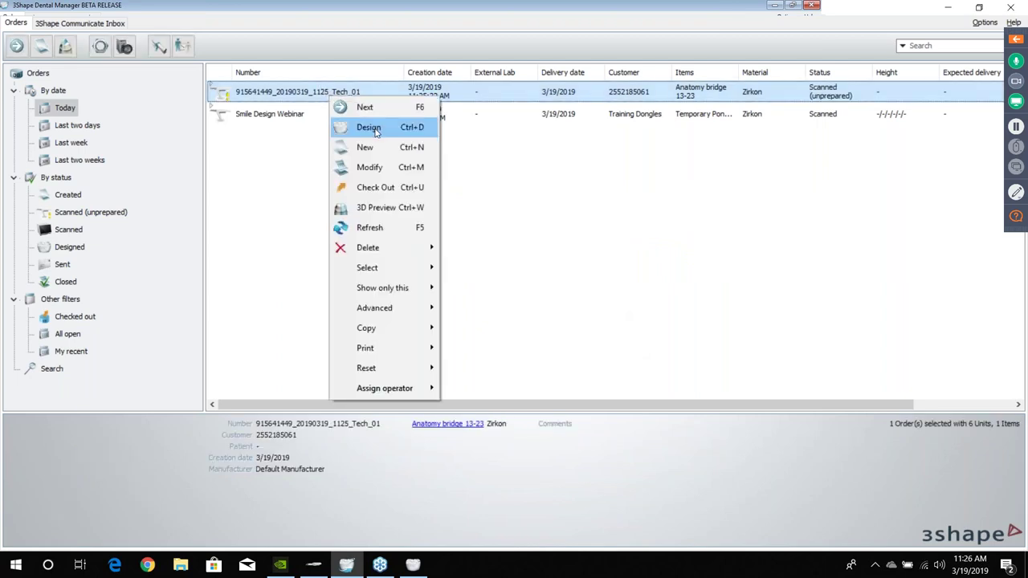
right_click(265, 93)
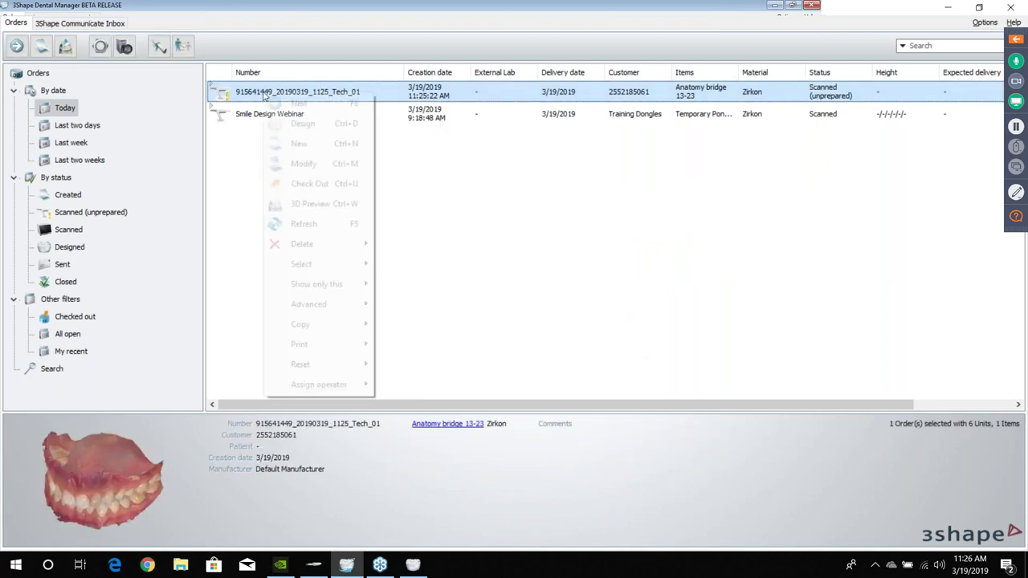
mouse_move(319, 308)
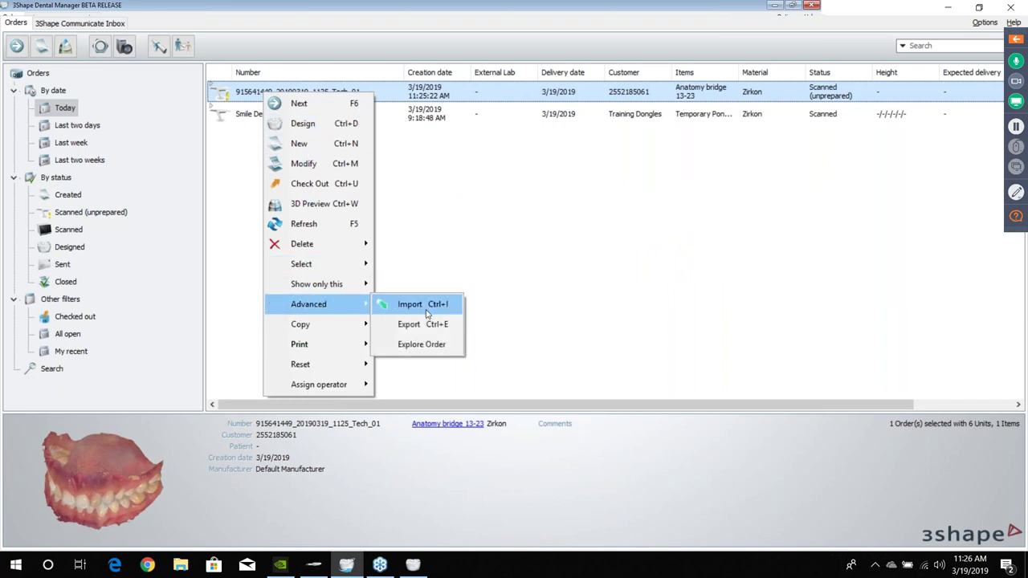
left_click(304, 166)
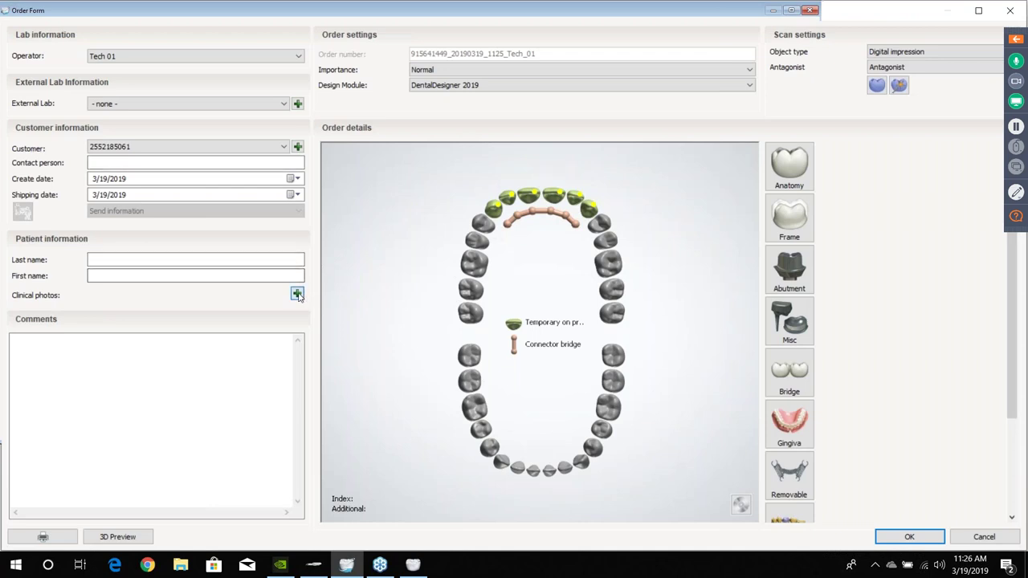
Add Smile Design Close Up.png from the desktop as a 2D design overlay clinical photo of the order
left_click(297, 293)
left_click(321, 122)
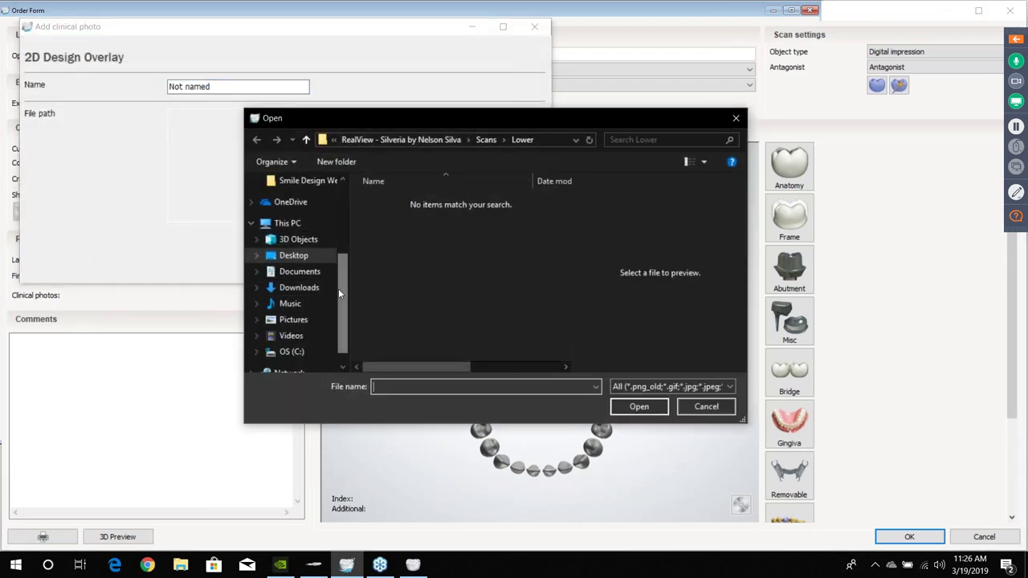
scroll(313, 265, "down", 1)
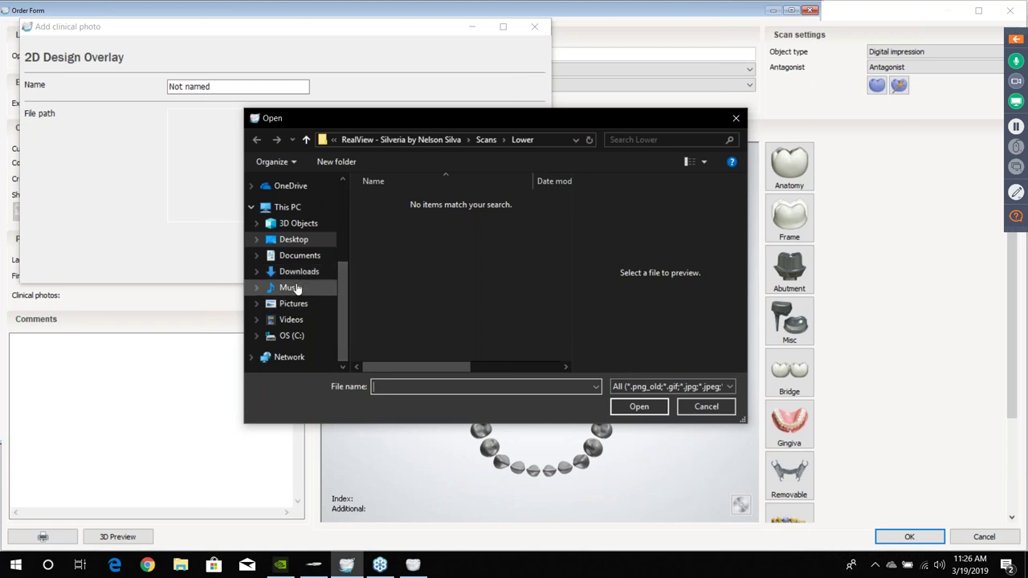
left_click(293, 240)
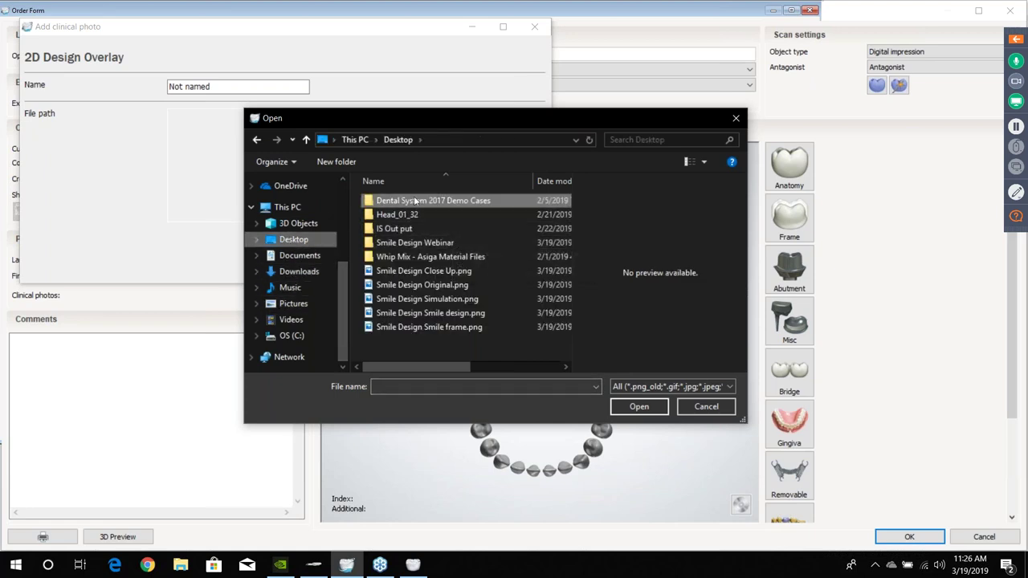
double_click(416, 243)
left_click(401, 225)
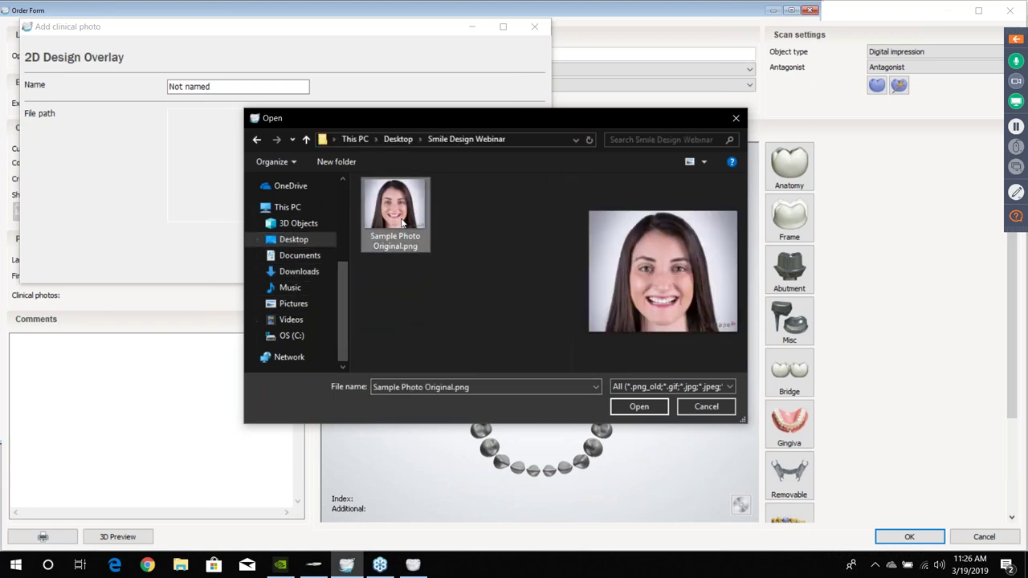
left_click(398, 141)
left_click(405, 284)
double_click(486, 285)
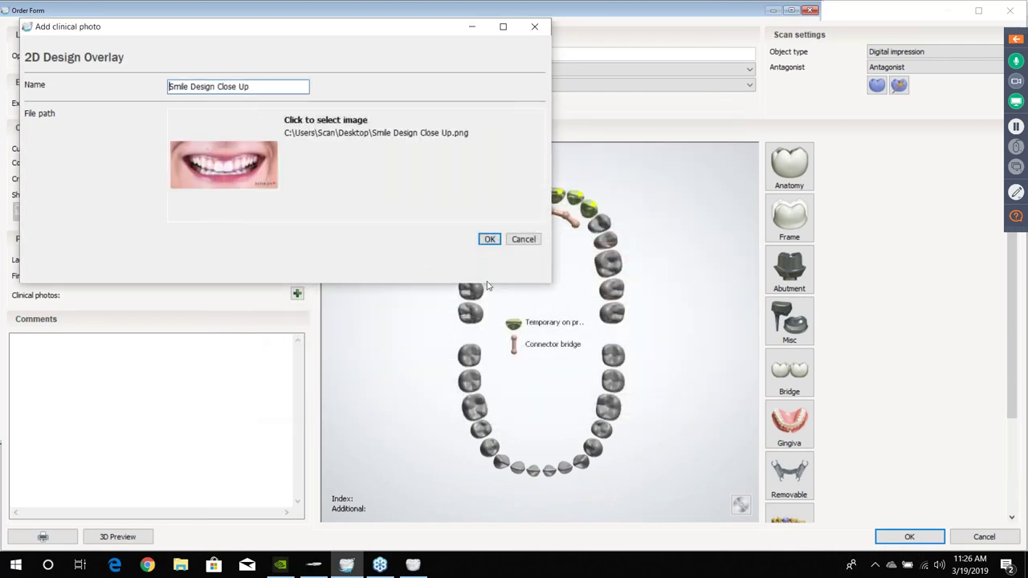
left_click(489, 240)
Add Smile Design Original.png from the desktop to the order's clinical photos
left_click(296, 294)
left_click(339, 146)
left_click(407, 285)
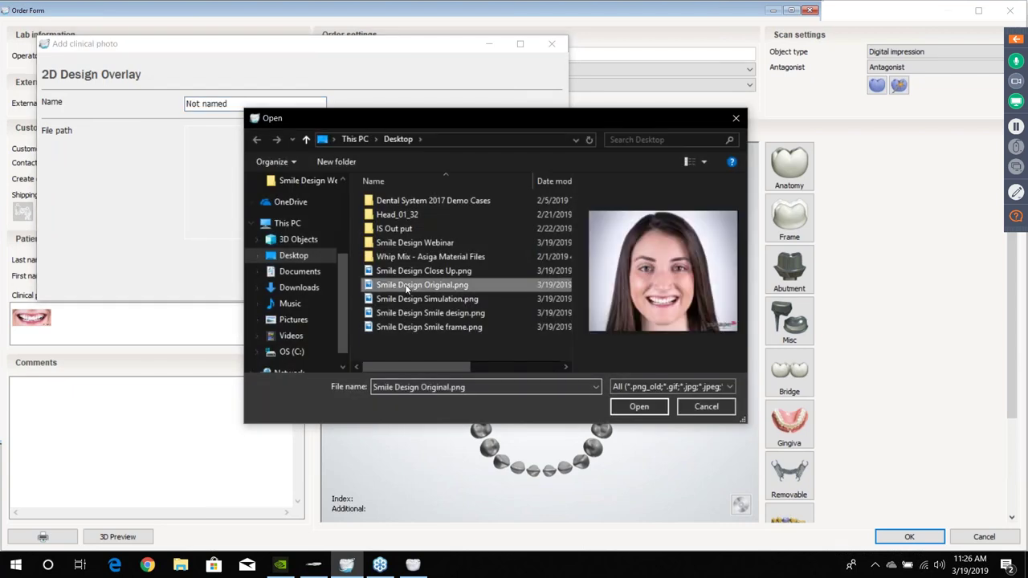
left_click(427, 328)
left_click(422, 284)
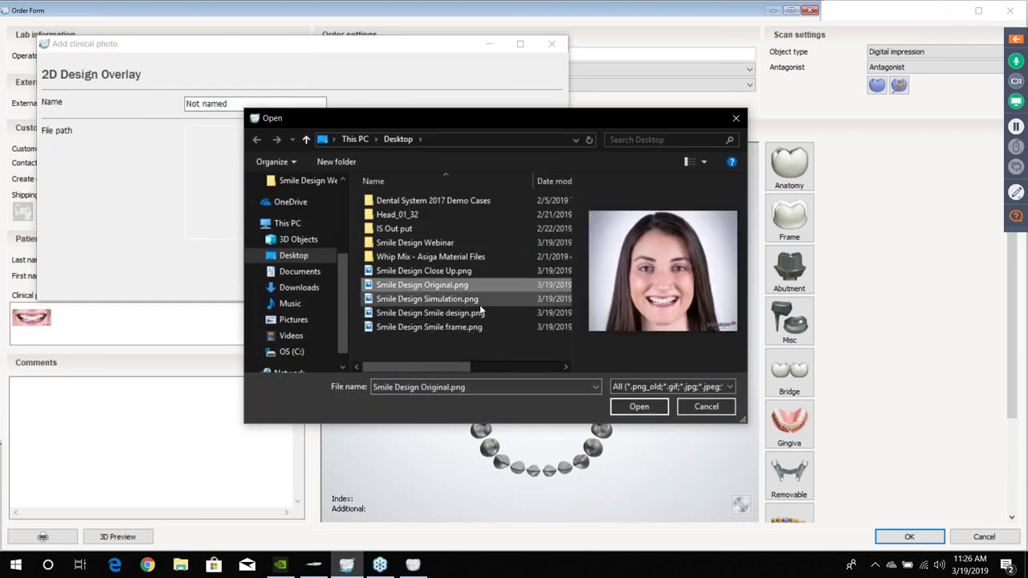
left_click(638, 406)
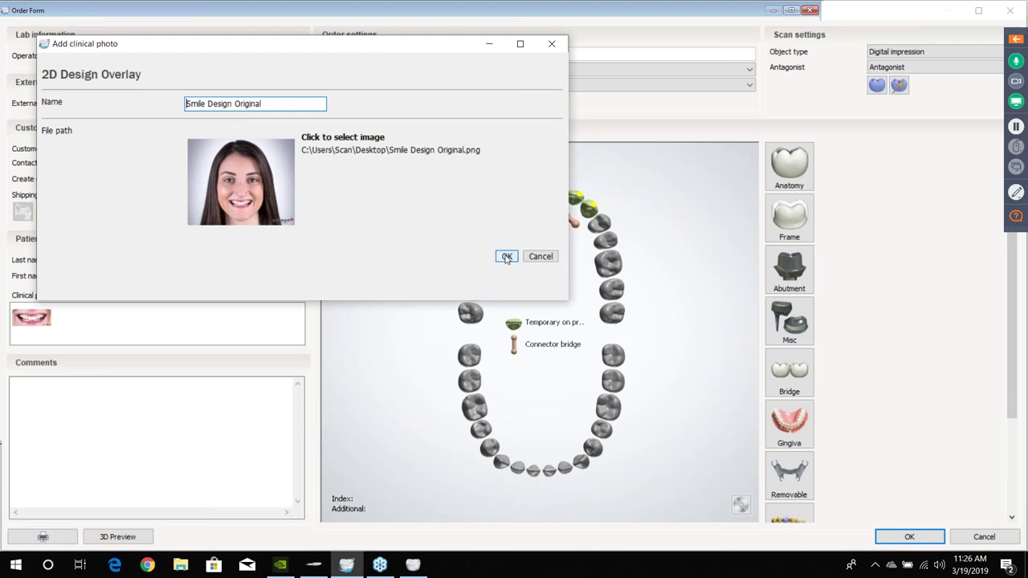
left_click(506, 257)
Add Smile Design Simulation.png from the desktop to the order's clinical photos
left_click(298, 294)
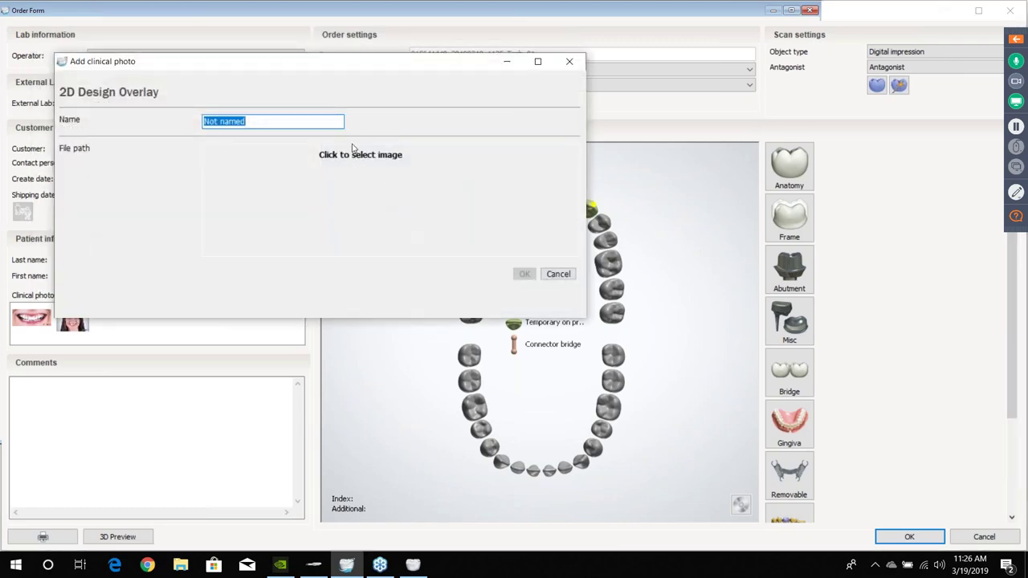
left_click(404, 165)
left_click(423, 297)
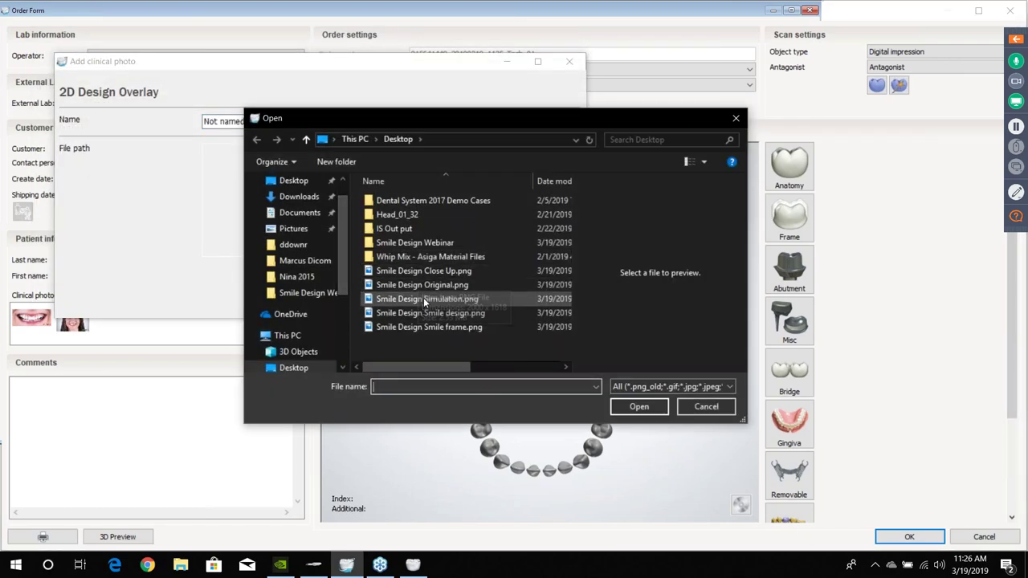
double_click(423, 298)
left_click(523, 277)
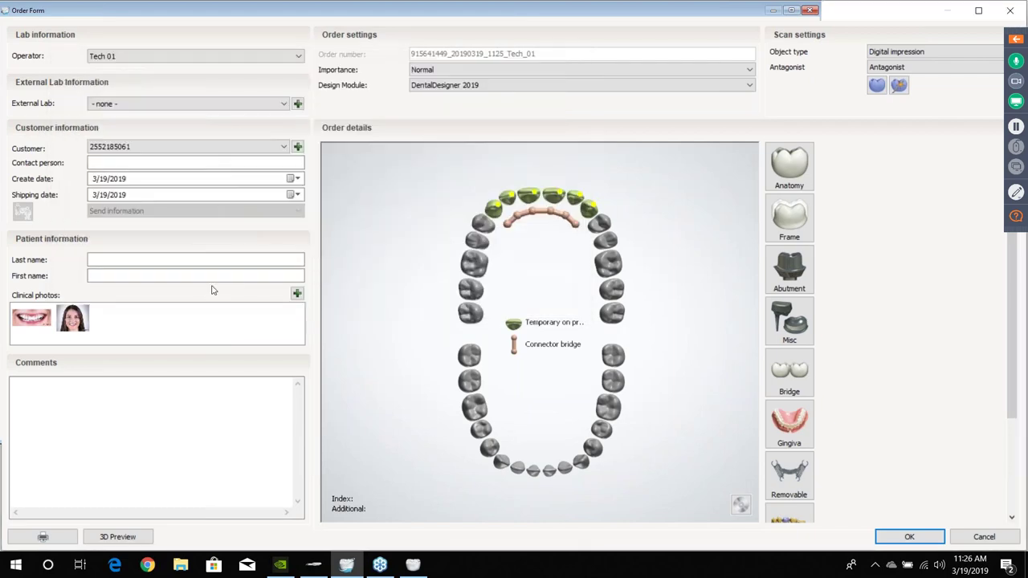
Add Smile Design Smile design.png from the desktop to the order's clinical photos
left_click(297, 294)
left_click(394, 172)
left_click(417, 388)
double_click(417, 388)
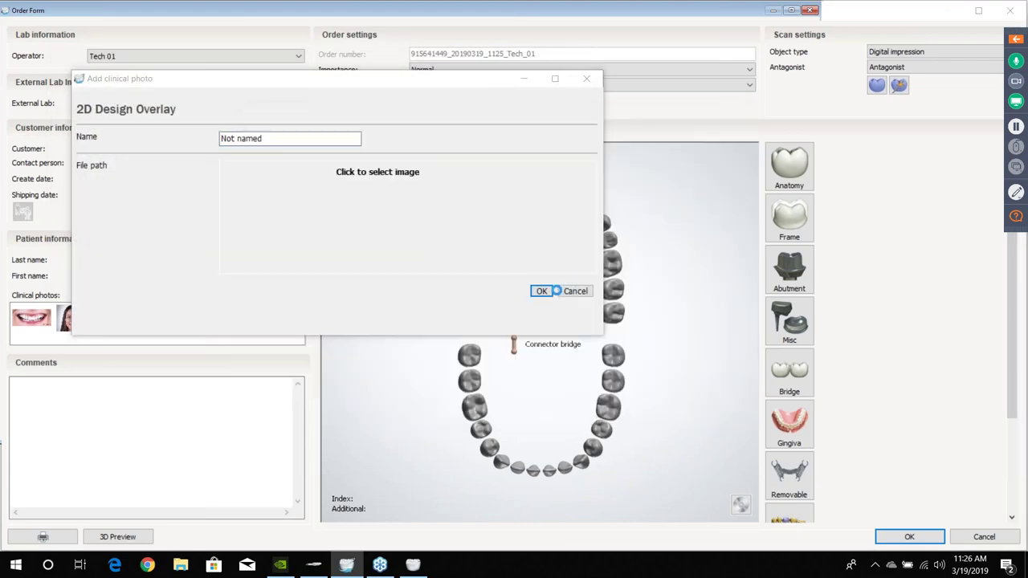
left_click(541, 291)
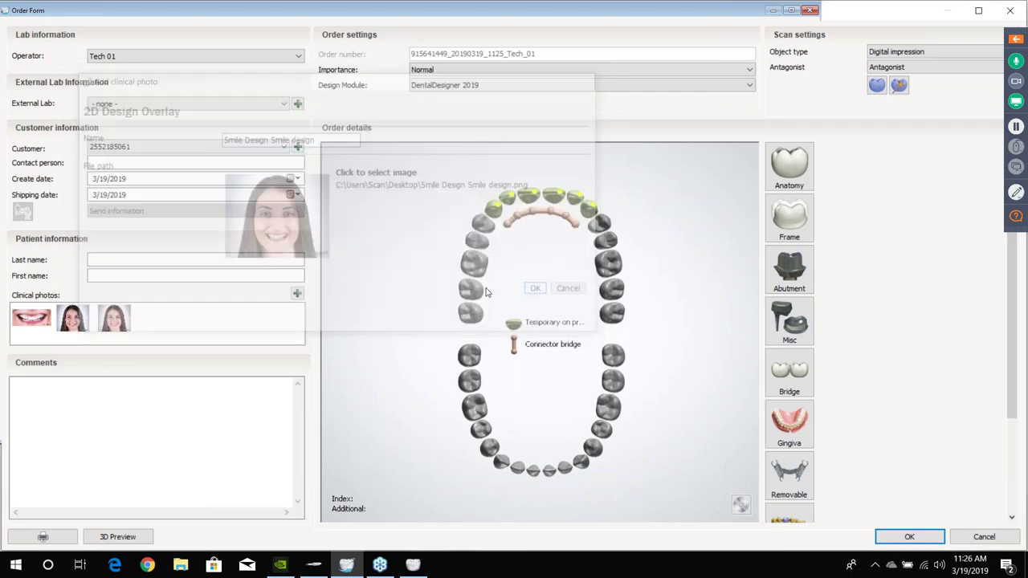
Add Smile Design Smile frame.png to the order's clinical photos and save the order form
left_click(297, 294)
left_click(365, 188)
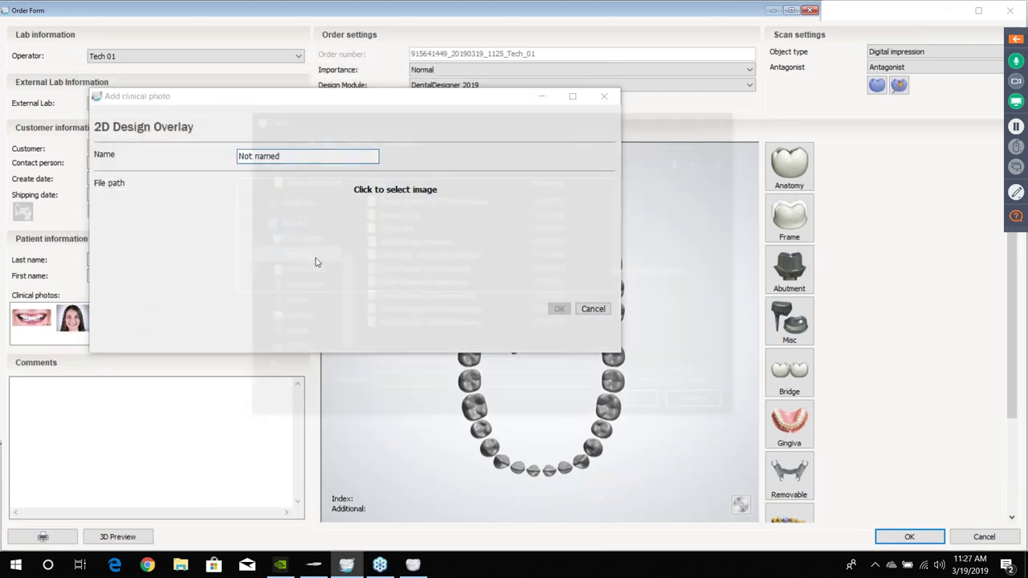
left_click(395, 327)
double_click(395, 328)
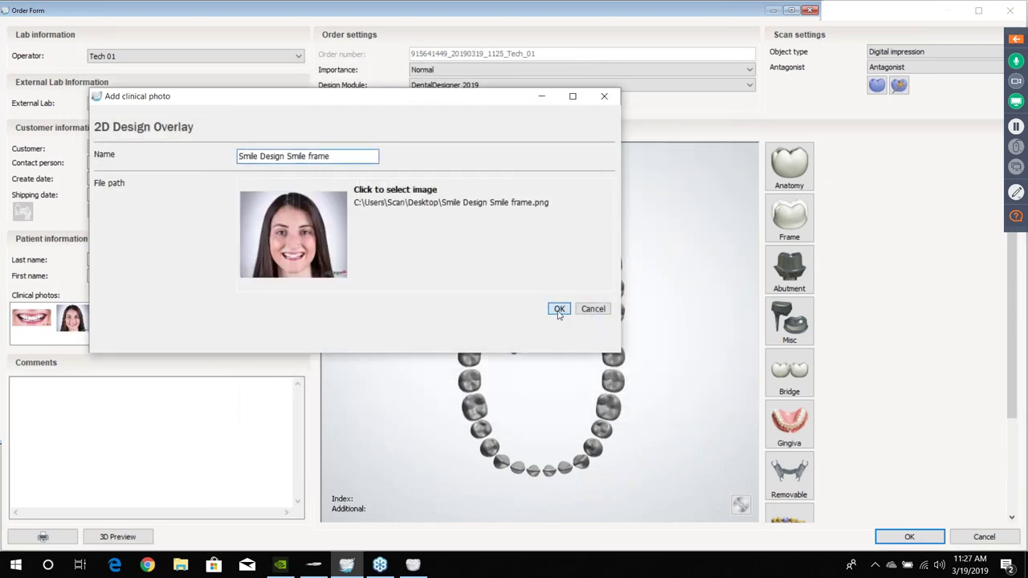
left_click(559, 310)
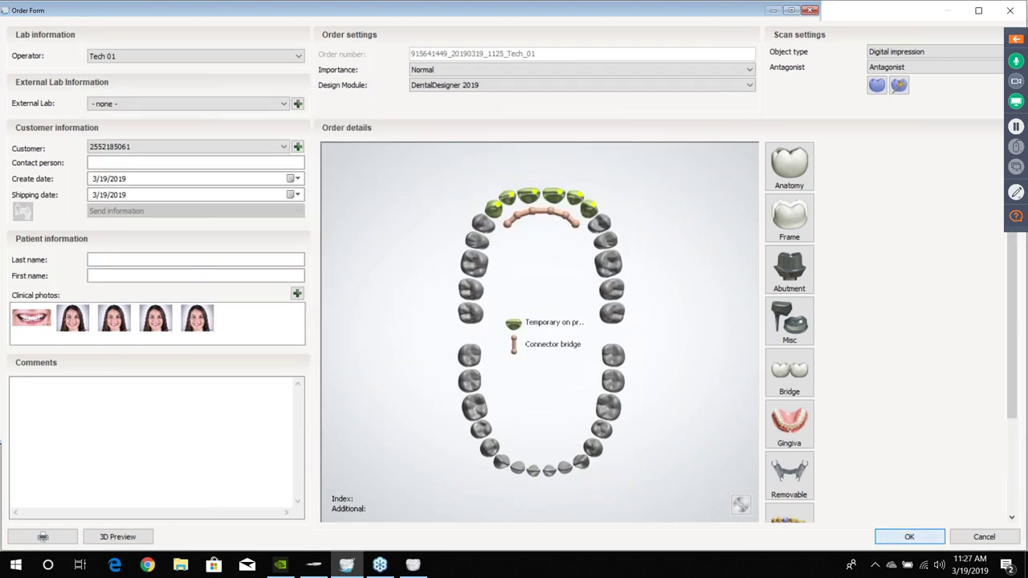
key("Return")
Open the new 13-23 bridge order for design and dismiss the licence expiry notification
right_click(287, 90)
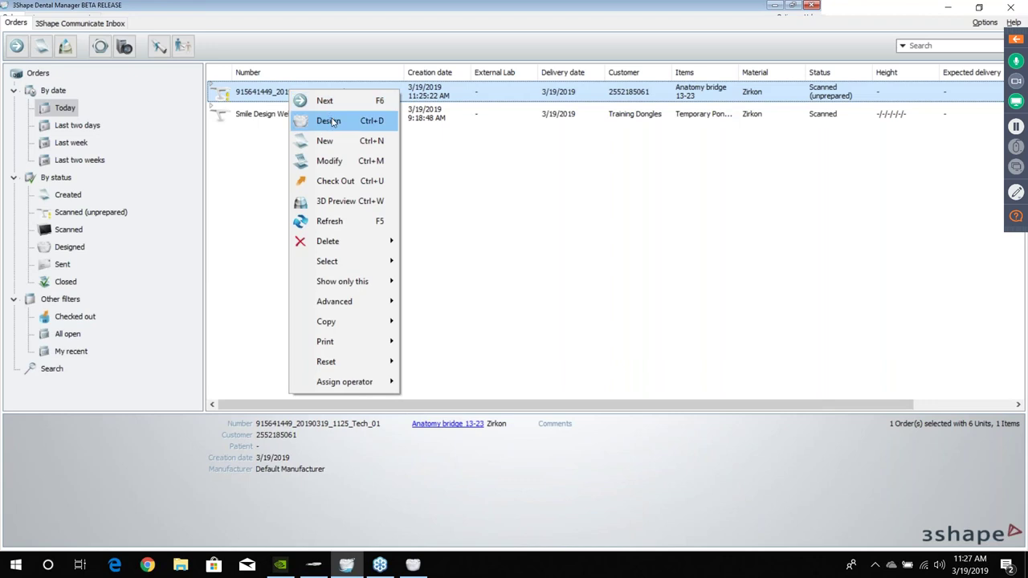
left_click(363, 122)
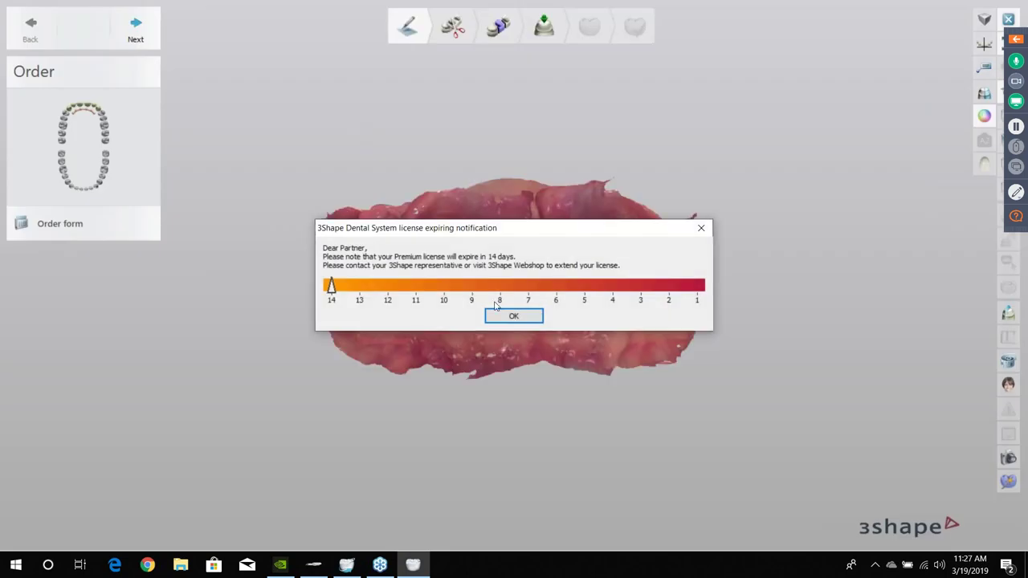
left_click(513, 317)
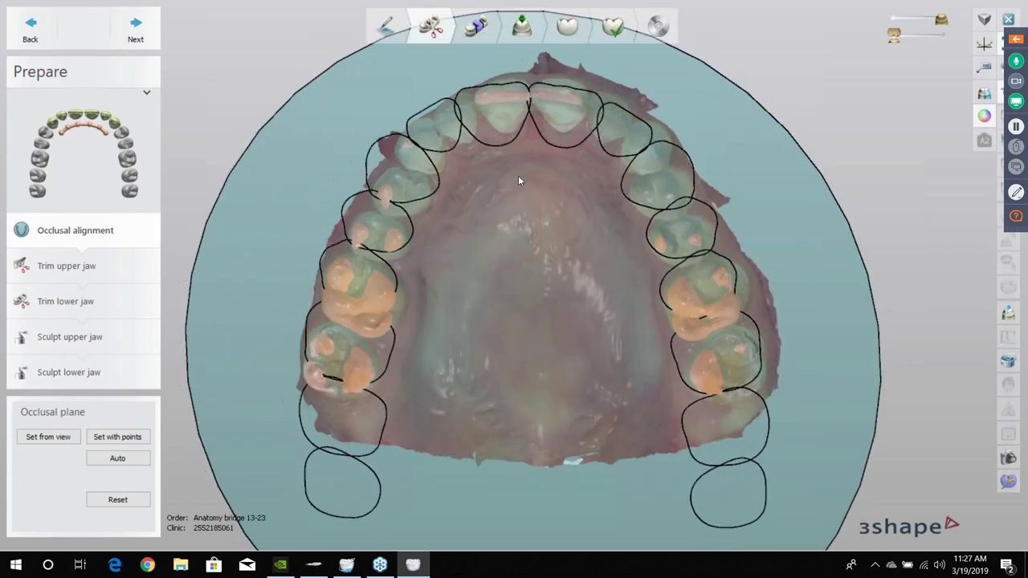
Accept the occlusal alignment and advance through trimming and sculpting of both jaws without edits to the Segmentation annotations
left_click(134, 30)
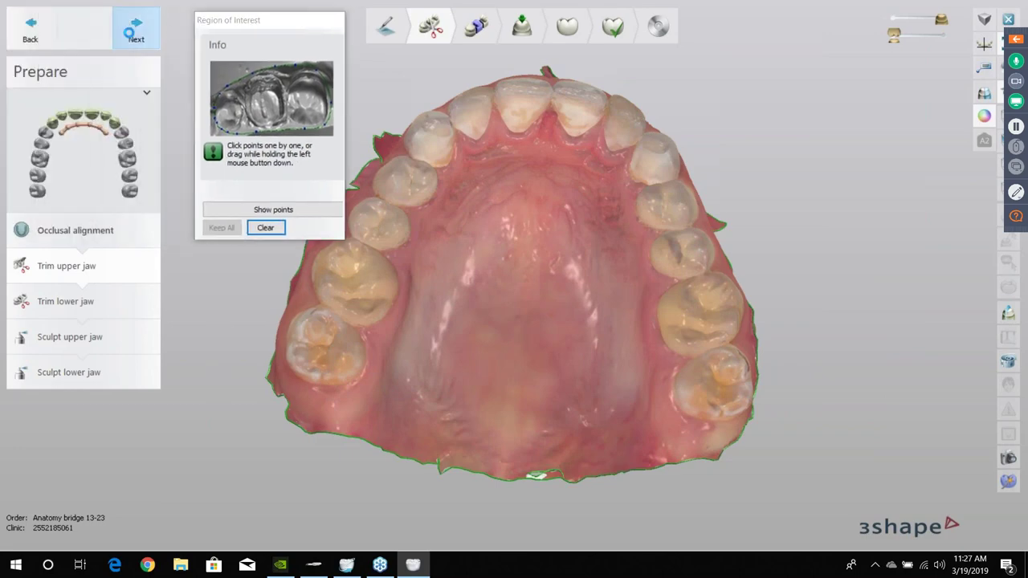
left_click(137, 32)
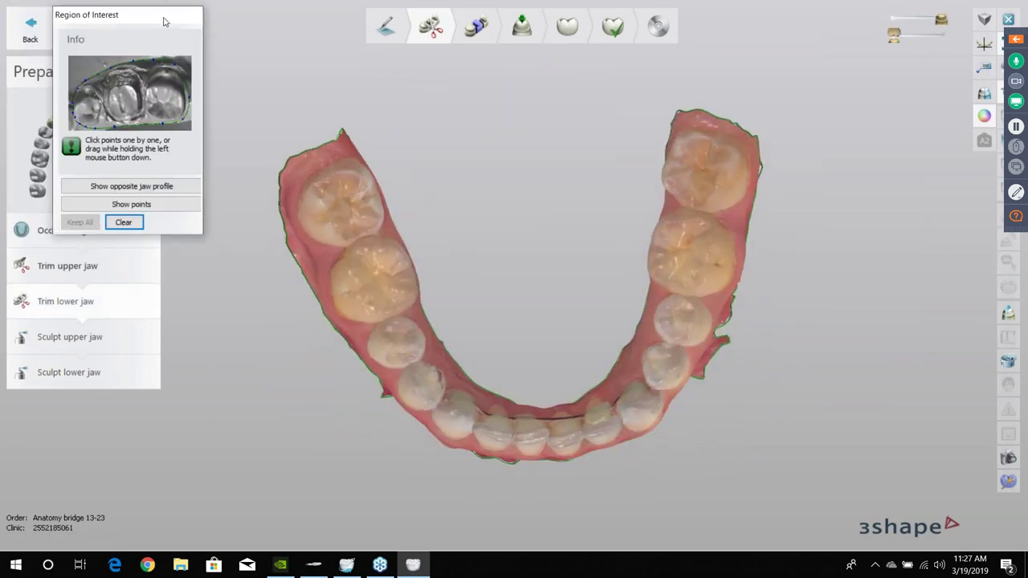
left_click(136, 30)
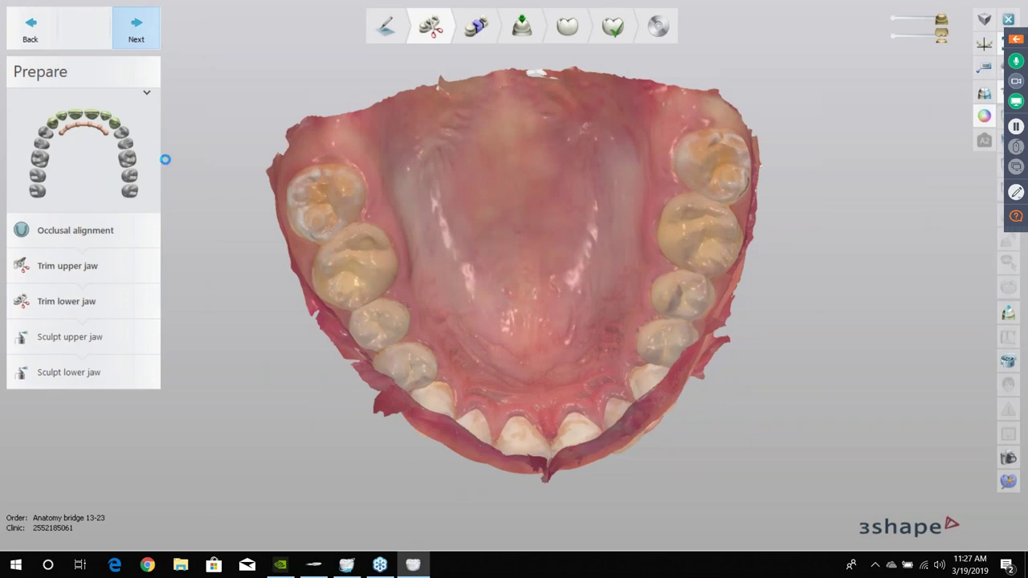
left_click(147, 44)
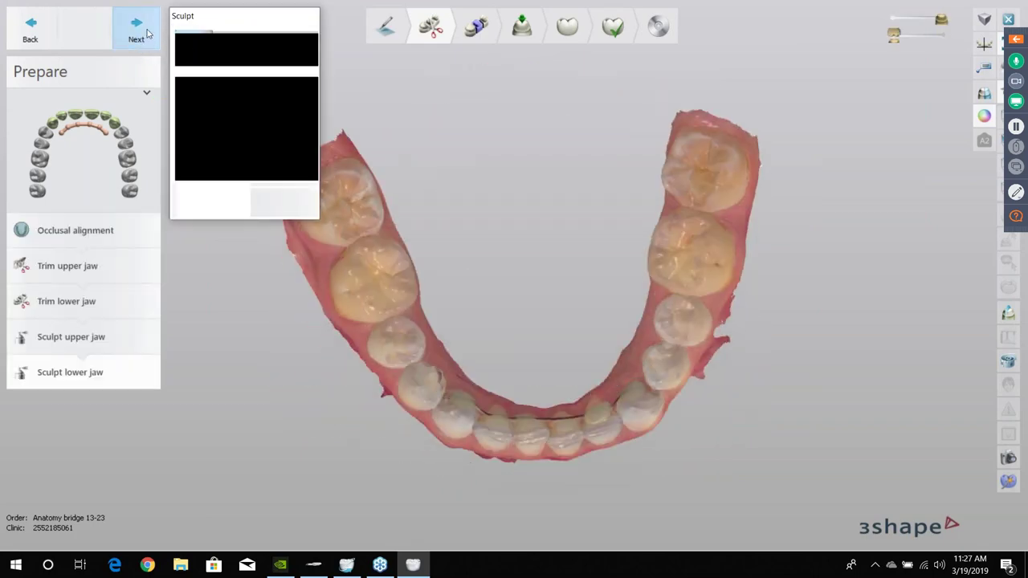
left_click(138, 30)
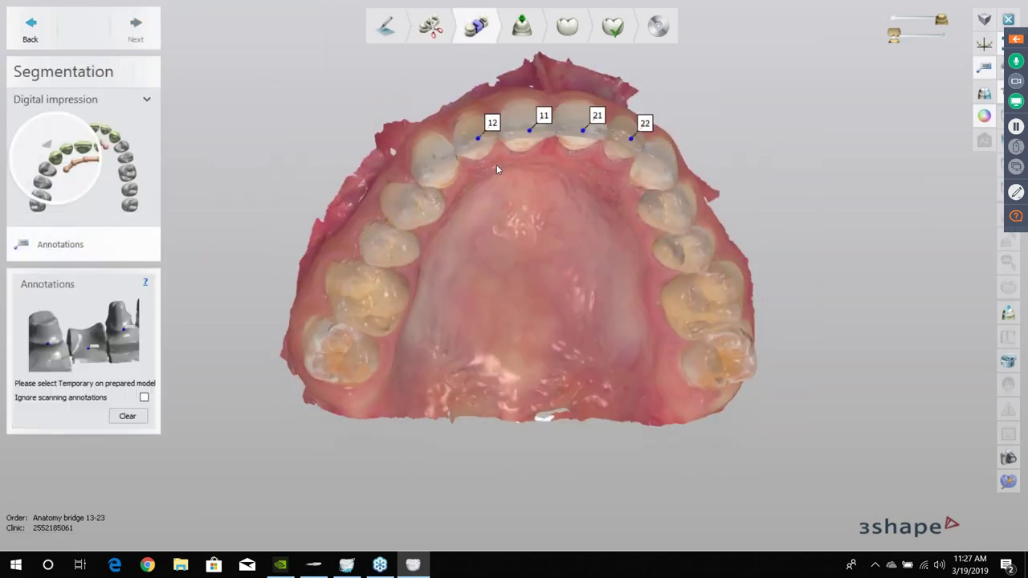
Mark the temporaries on prepared model for teeth 13, 12, 11, 21, 22 and 23 on the upper scan and advance to Directions
left_click(425, 151)
right_click_drag(553, 149, 447, 233)
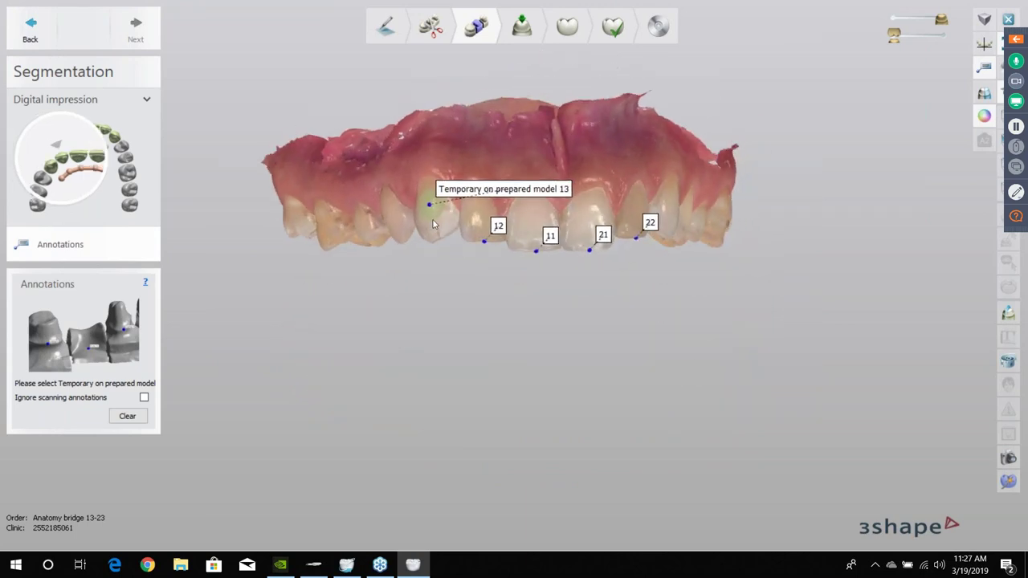
left_click(476, 212)
left_click(530, 213)
right_click_drag(623, 219, 530, 215)
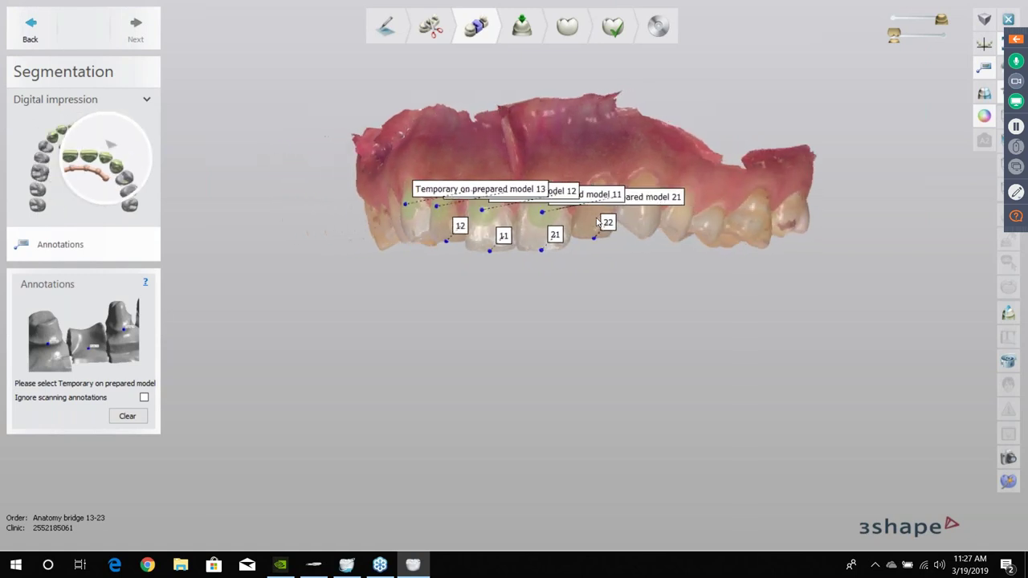
left_click(526, 213)
left_click(586, 212)
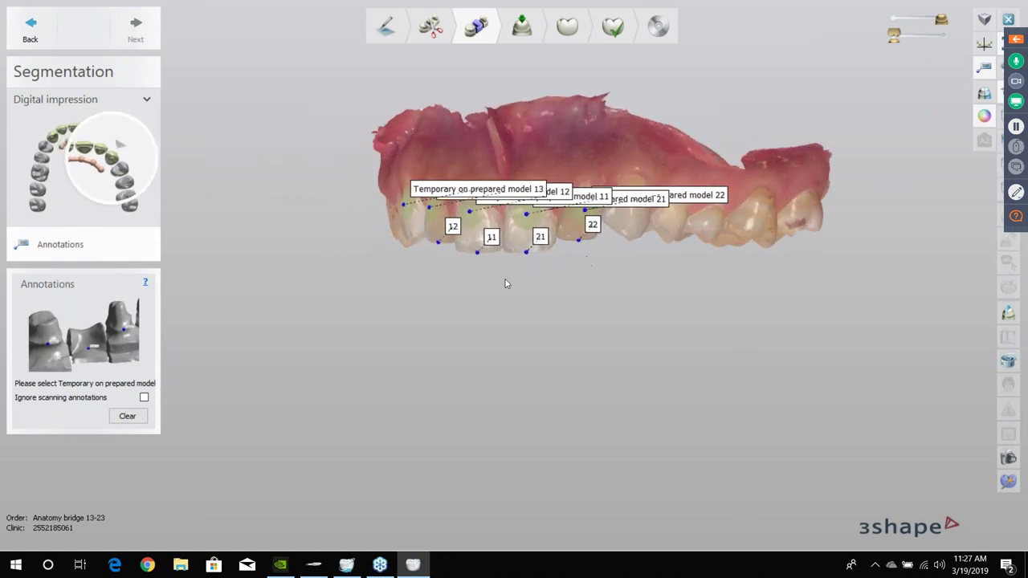
left_click(634, 216)
right_click_drag(634, 216, 165, 102)
left_click(136, 33)
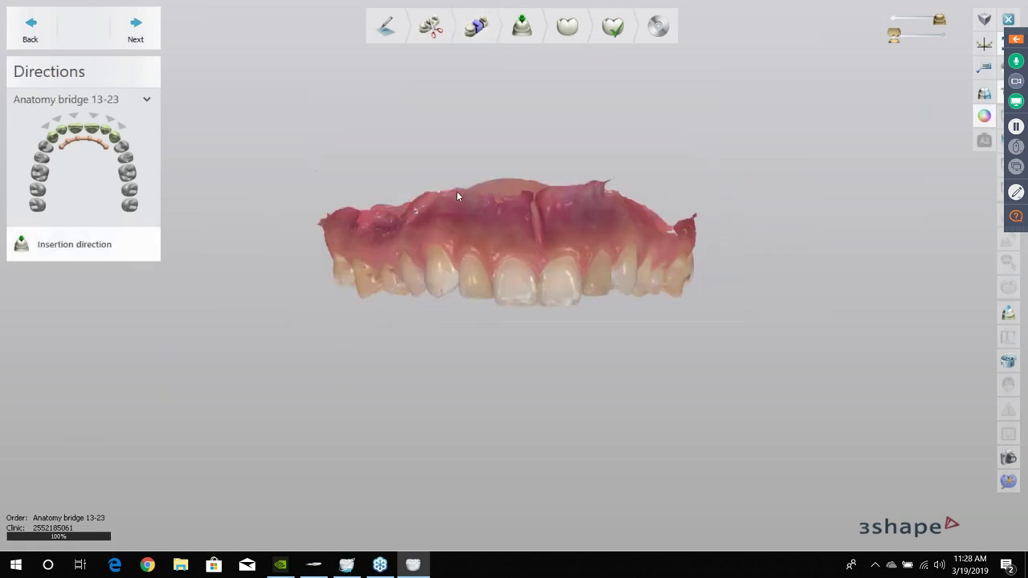
Set the bridge's insertion direction from an occlusal view of the upper arch and advance to Anatomy design
right_click_drag(478, 327, 475, 186)
left_click(113, 309)
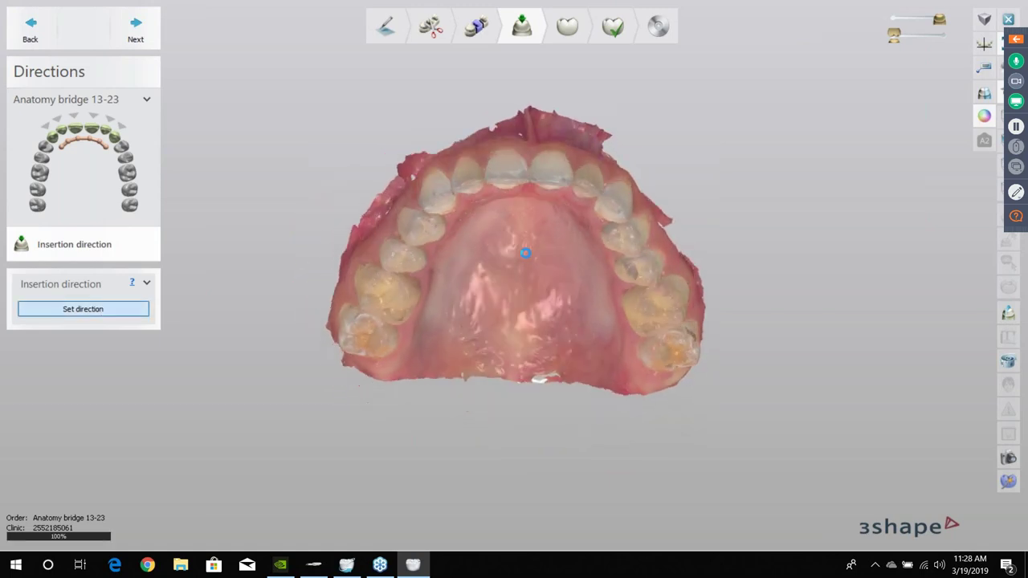
right_click_drag(546, 304, 490, 182)
left_click(121, 311)
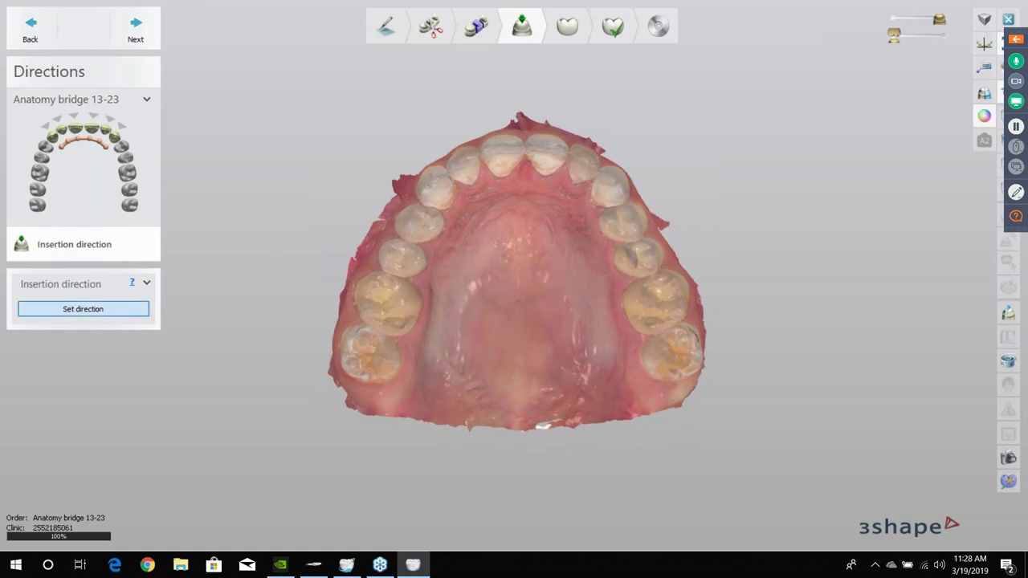
left_click(135, 28)
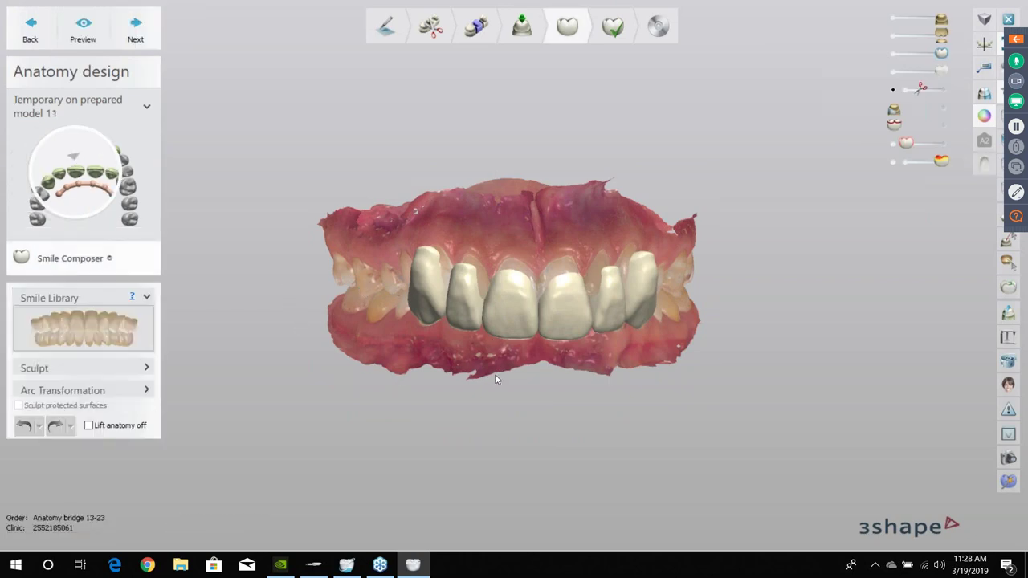
Return from Anatomy design to the Segmentation annotations
left_click(476, 28)
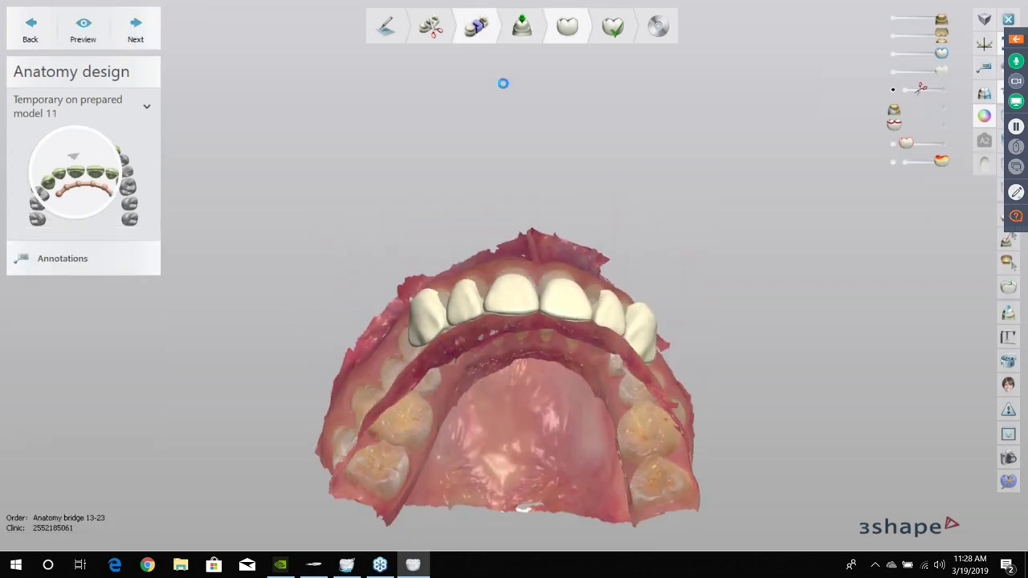